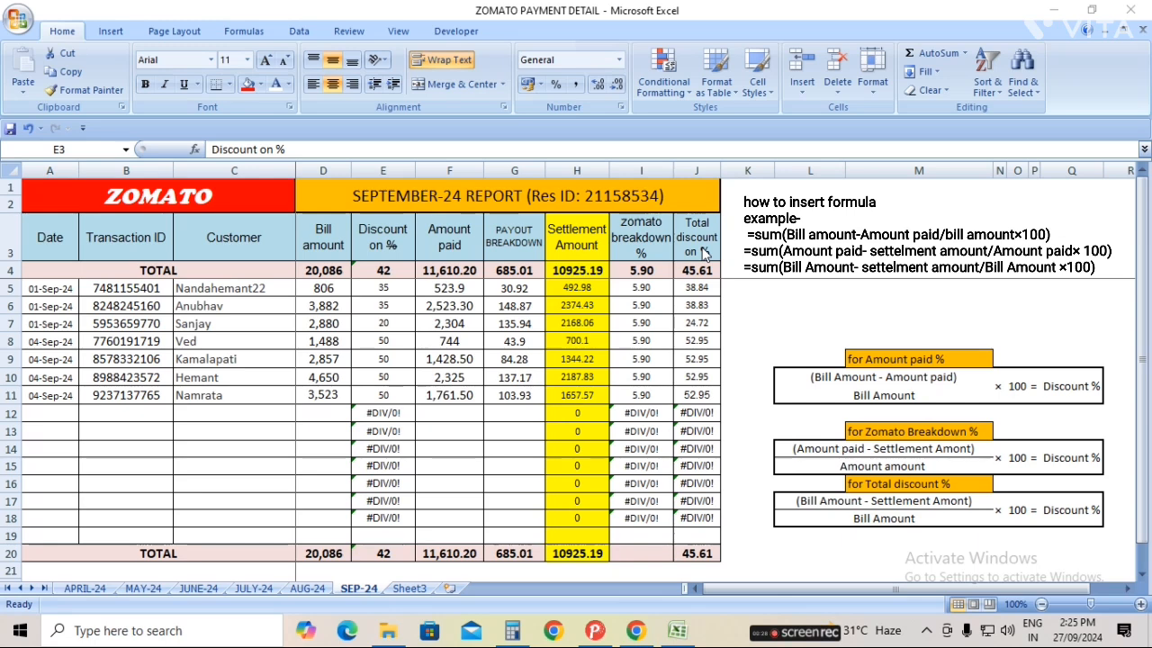
# Apply the standard red fill color to the merged ZOMATO heading in A1
pyautogui.click(90, 202)
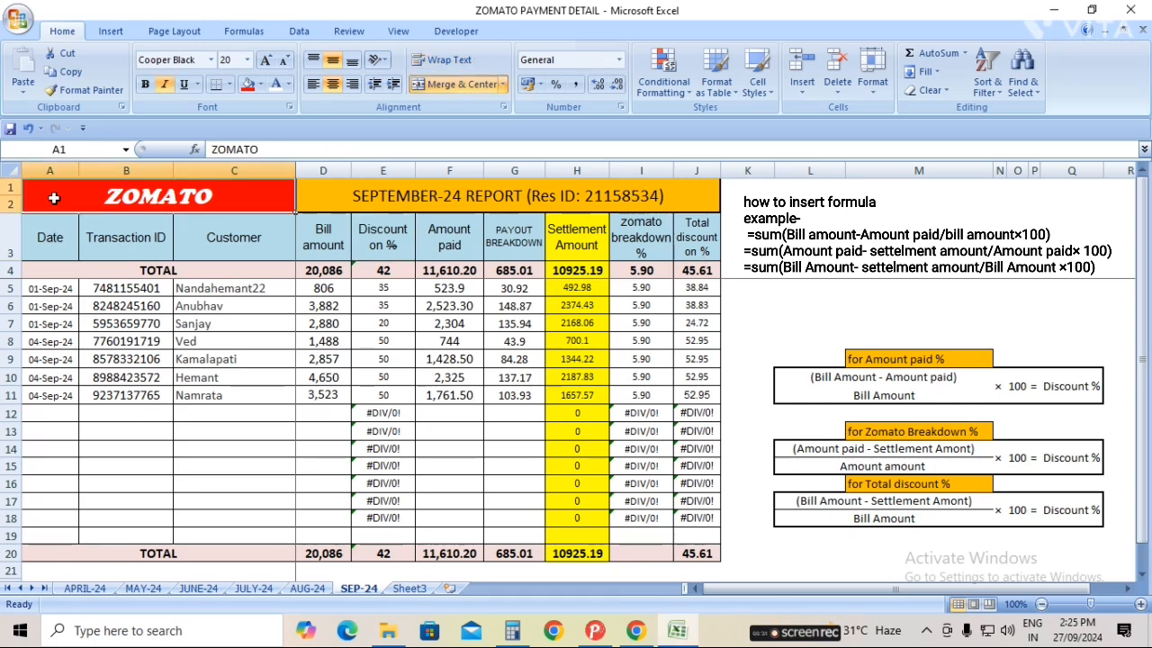
pyautogui.click(165, 85)
pyautogui.click(166, 84)
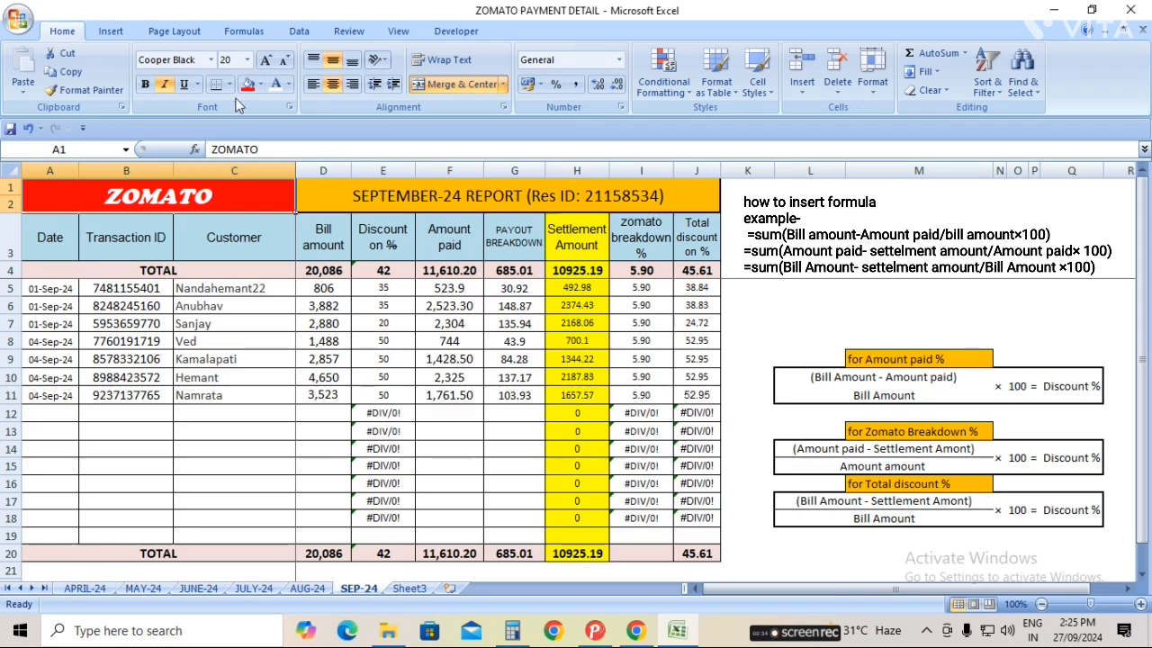
pyautogui.click(261, 84)
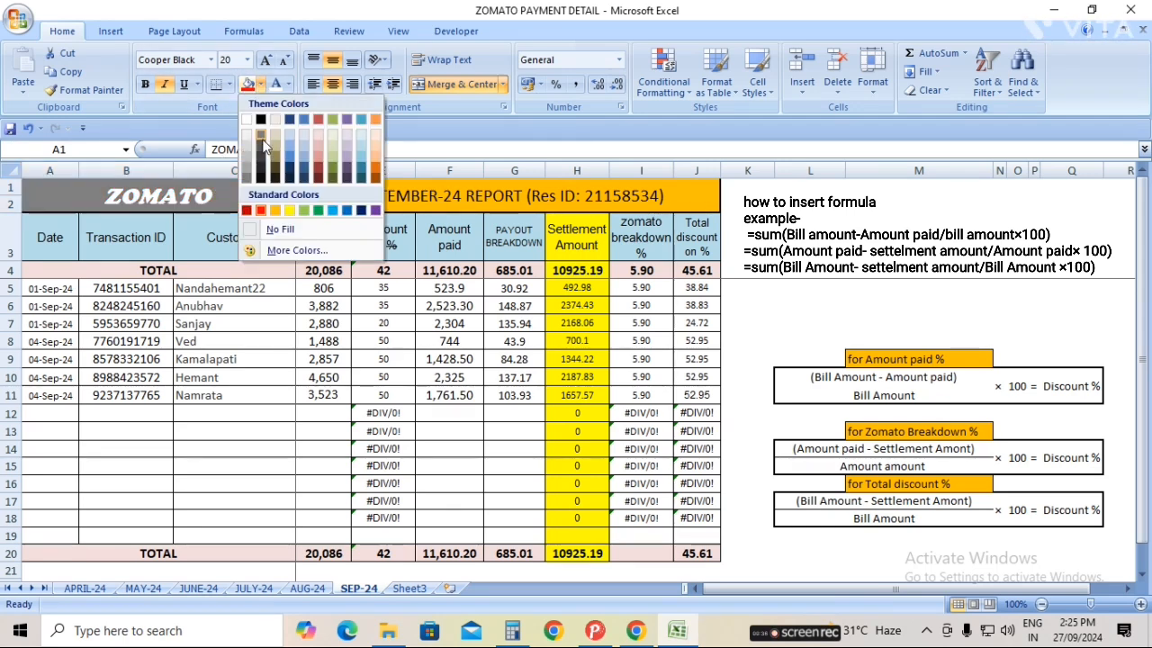
pyautogui.click(260, 209)
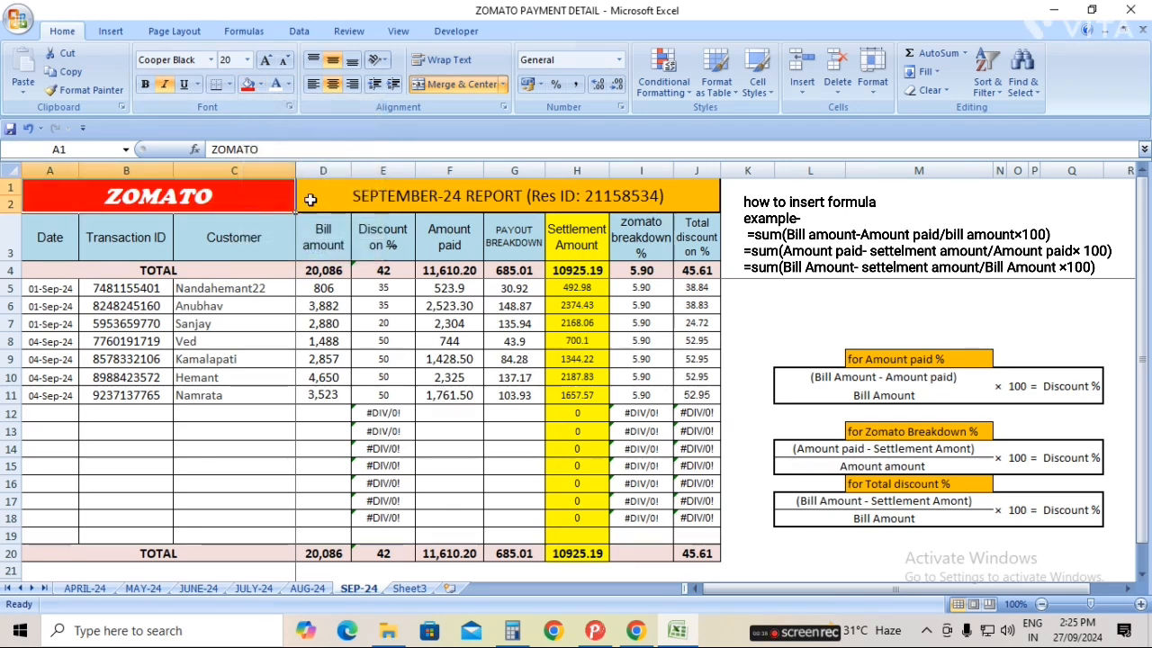
# Examine the September report title and the first entry in row 5, from its date through its discount formula and amount paid
pyautogui.click(310, 200)
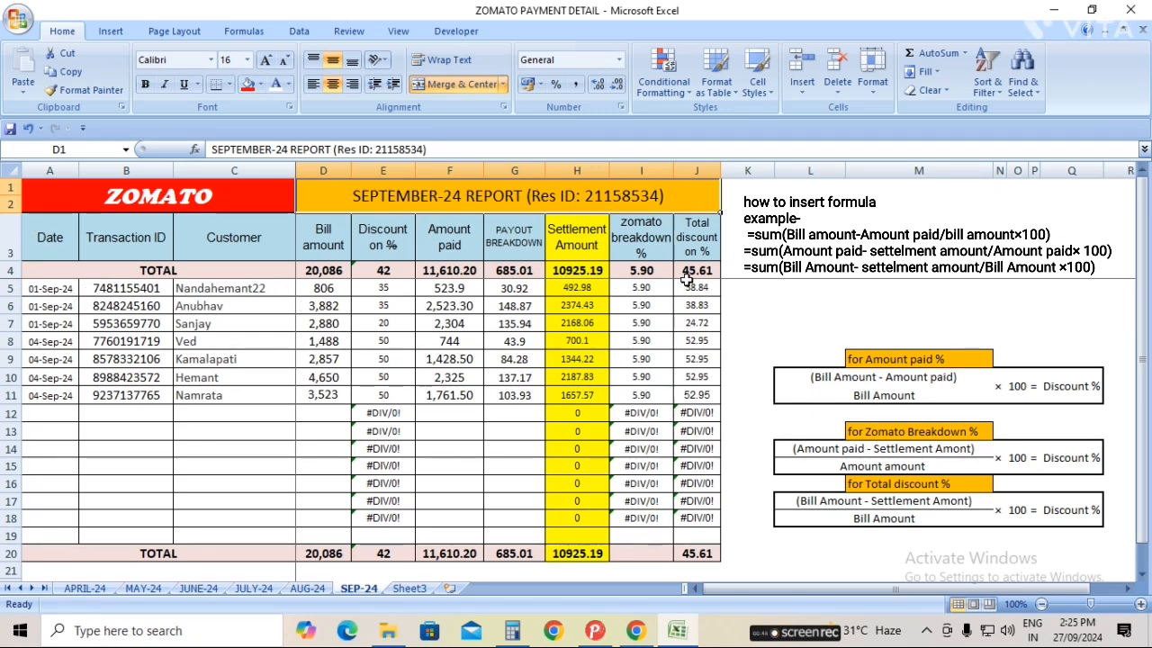
pyautogui.click(51, 291)
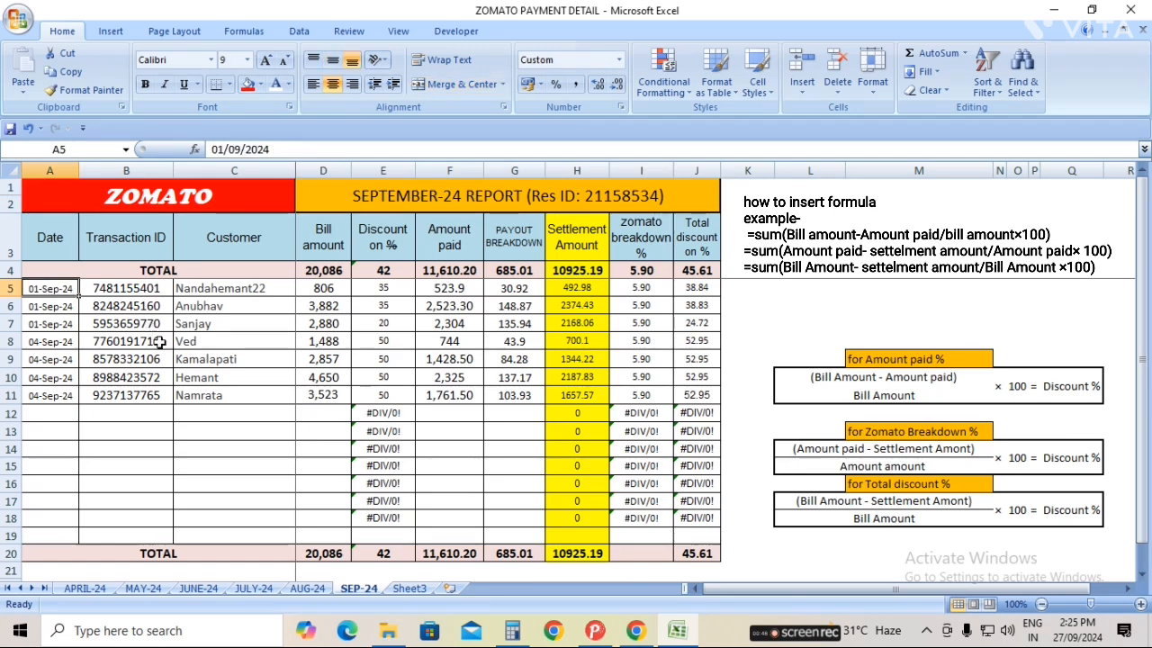
pyautogui.press('Right')
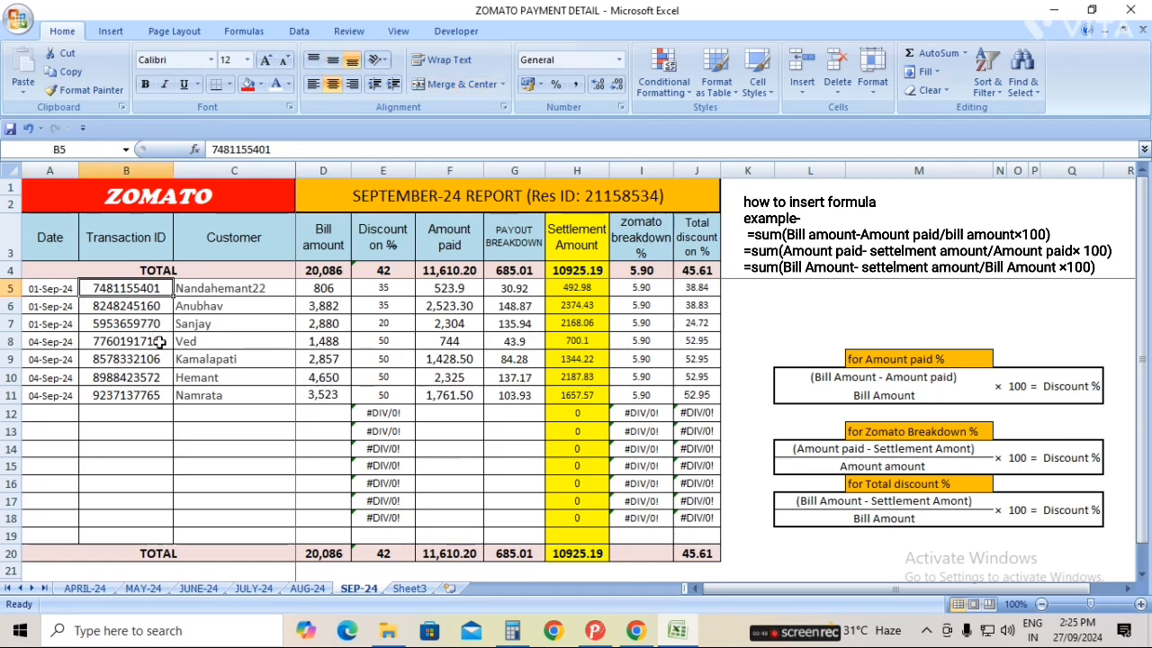
pyautogui.press('Right')
pyautogui.press('Right')
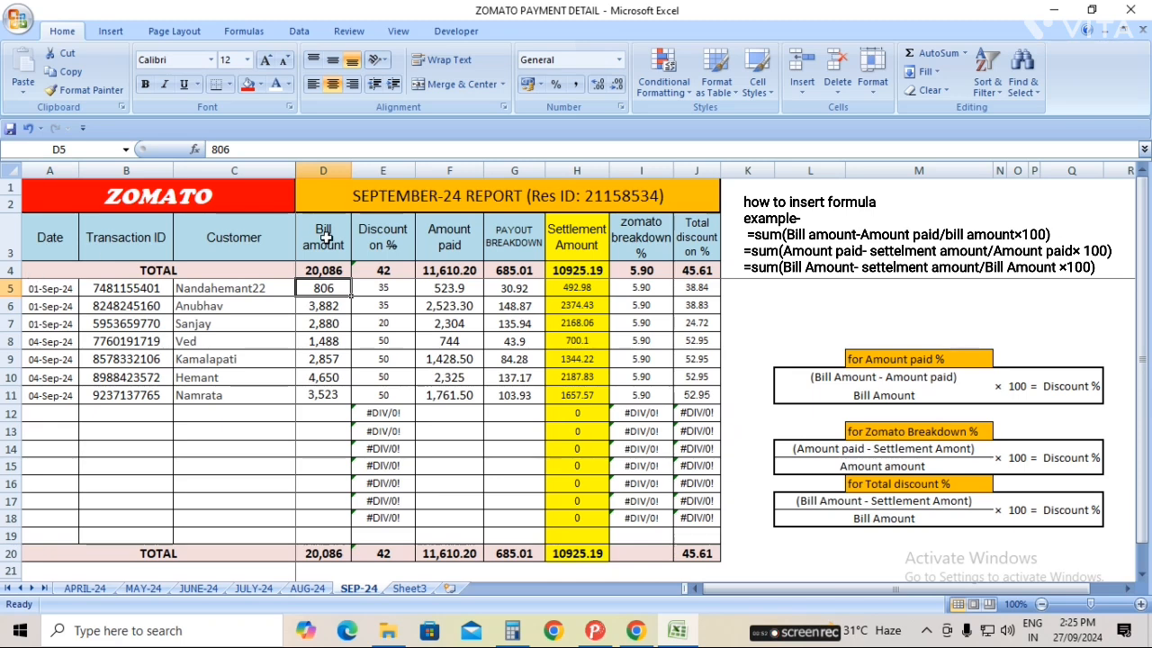
pyautogui.click(368, 289)
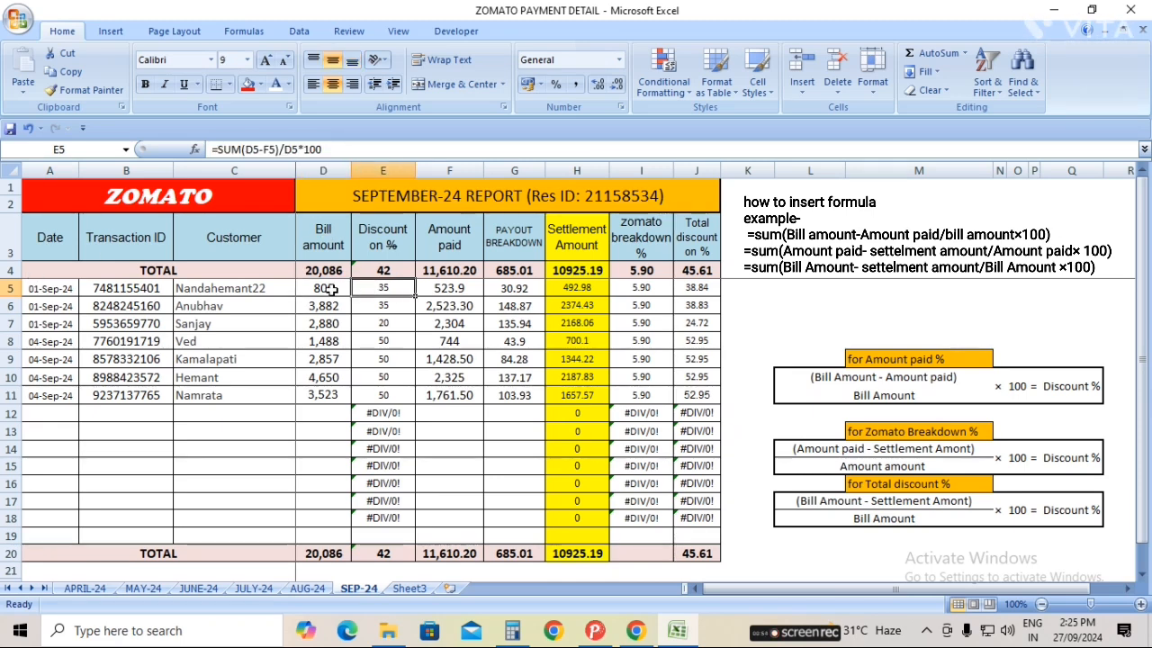
pyautogui.click(446, 289)
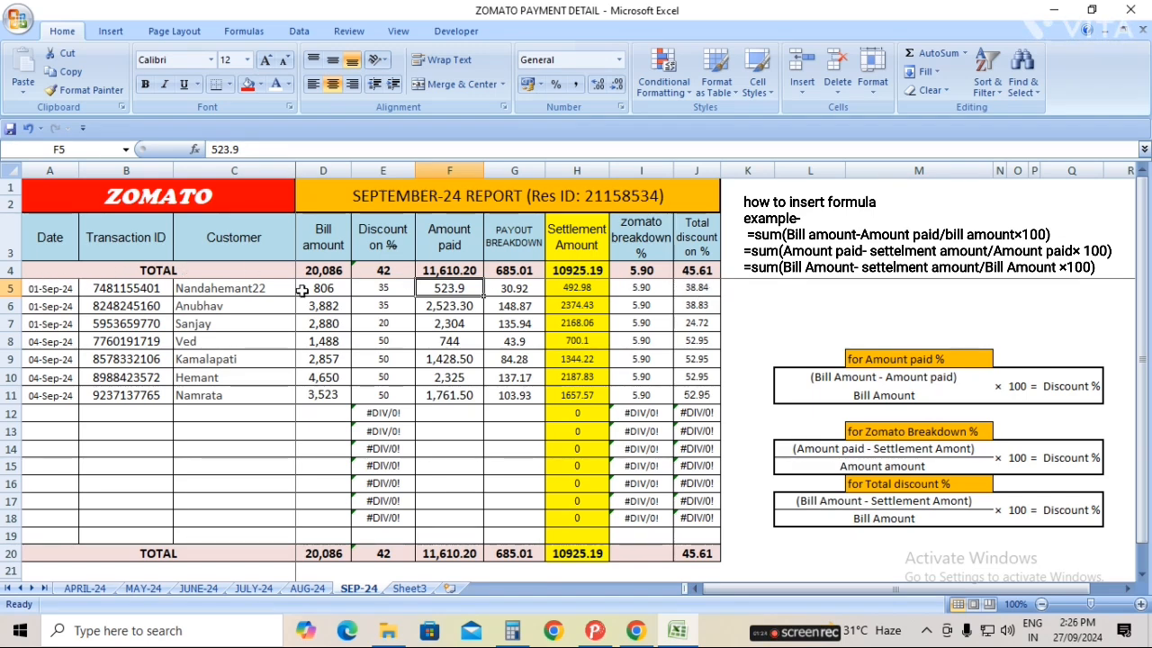
pyautogui.click(796, 284)
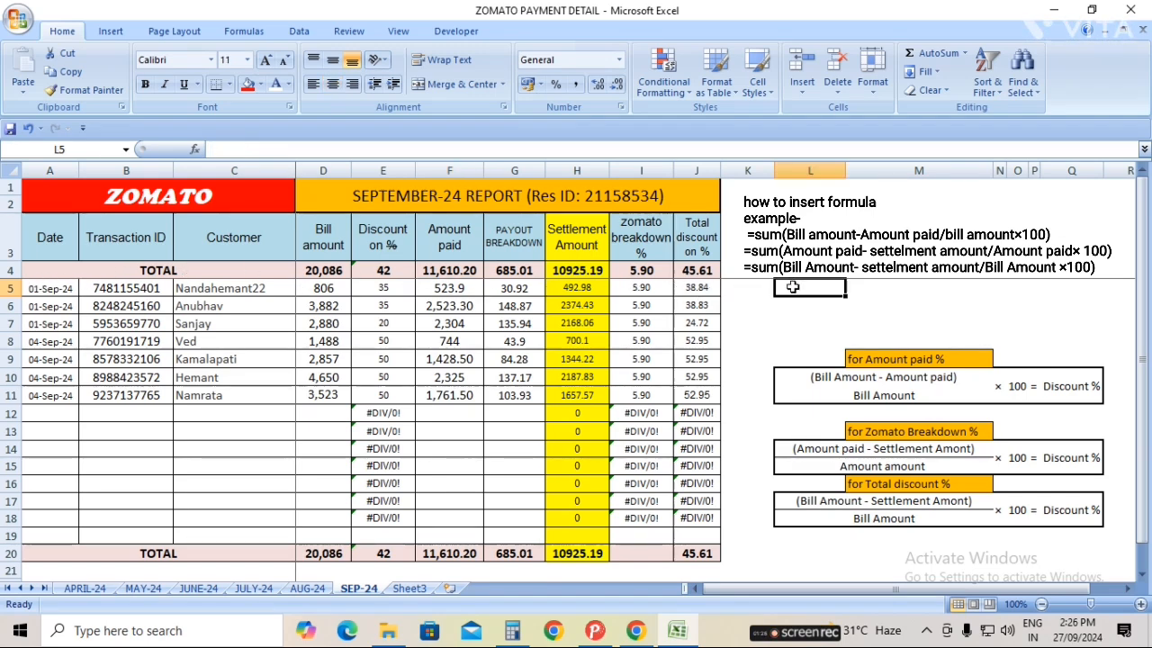
# Inspect row 5's bill amount, payout and settlement cells and the percentage formulas in E5, I5 and J5
pyautogui.click(327, 292)
pyautogui.click(378, 292)
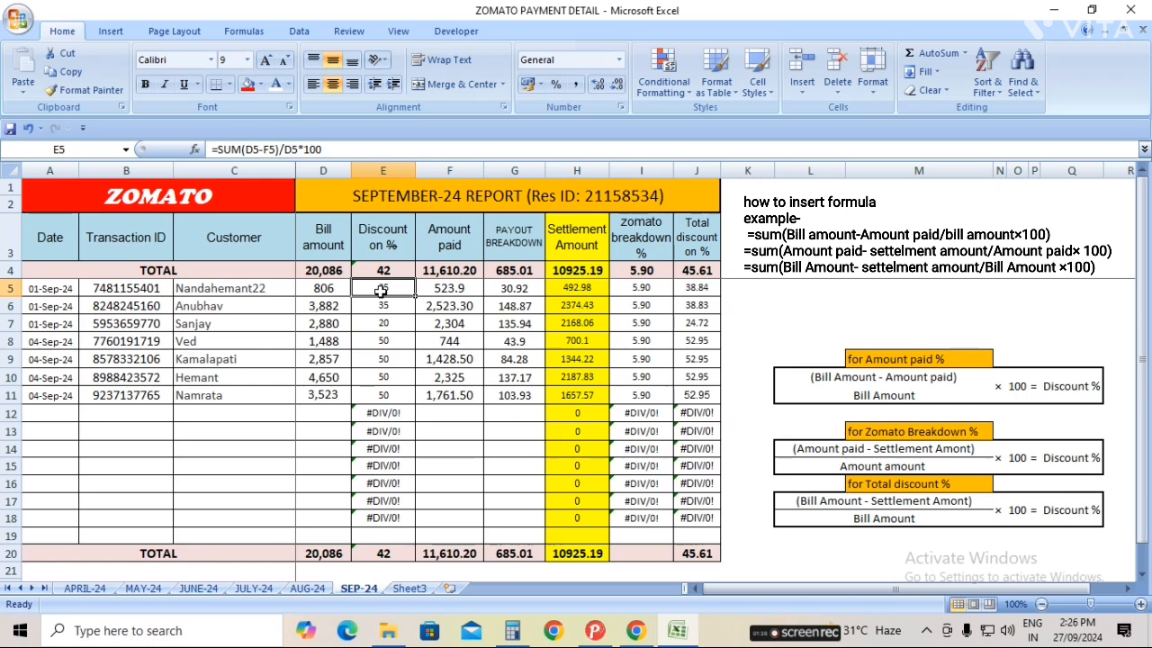
pyautogui.click(517, 289)
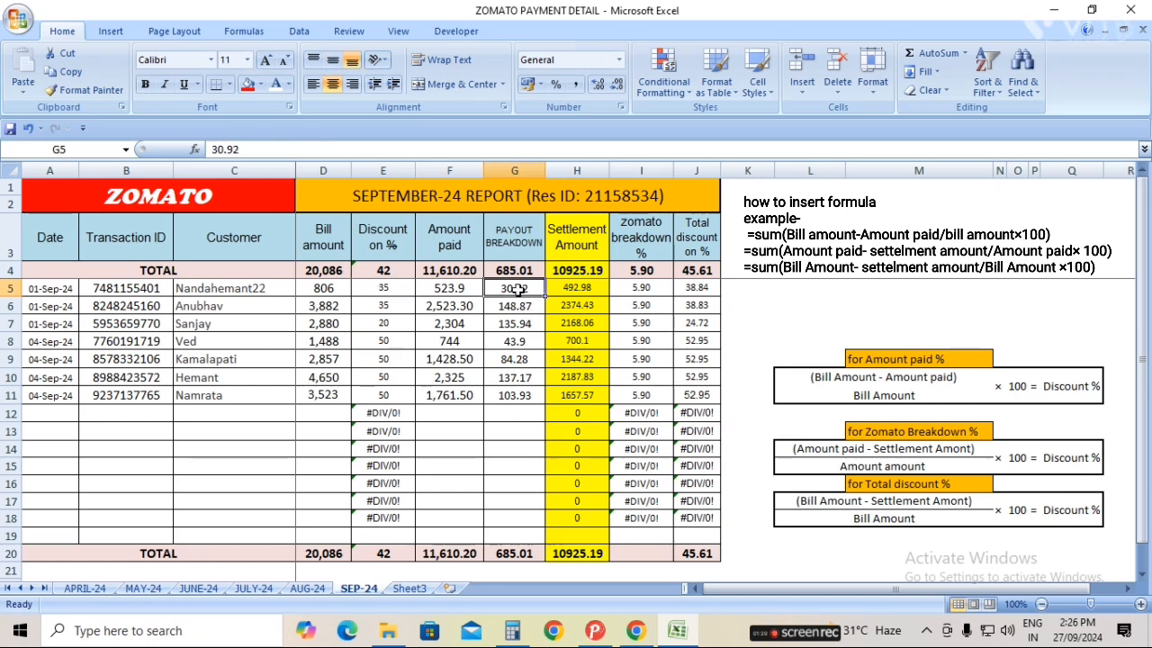
pyautogui.click(582, 289)
pyautogui.click(627, 289)
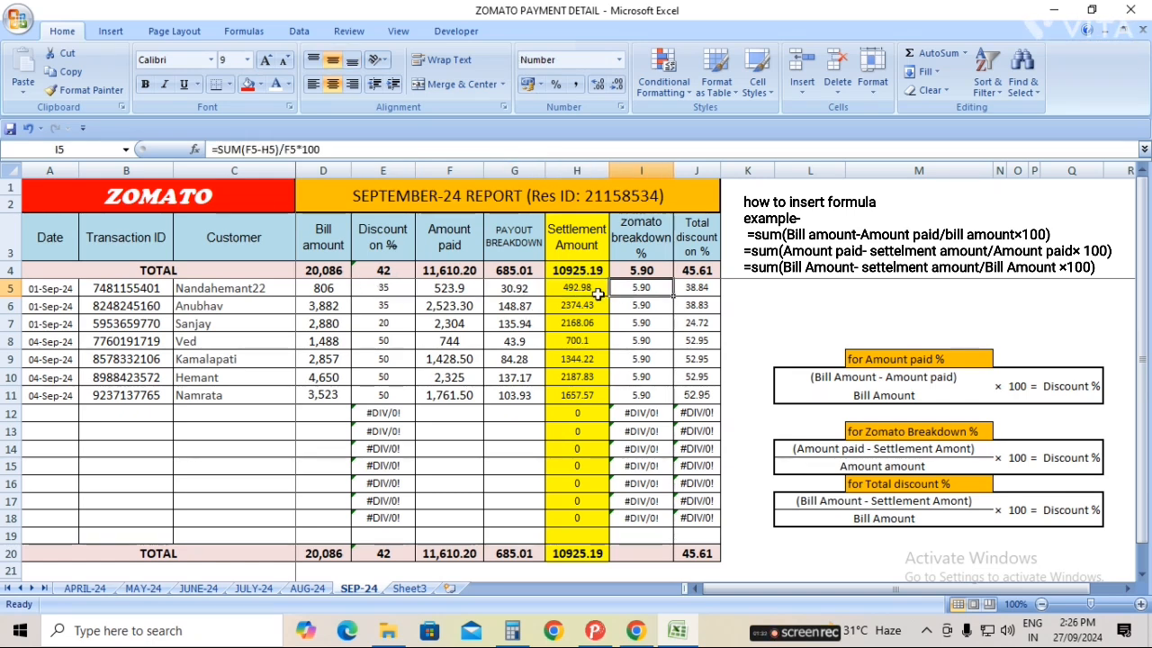
pyautogui.click(410, 286)
pyautogui.click(581, 287)
pyautogui.click(633, 288)
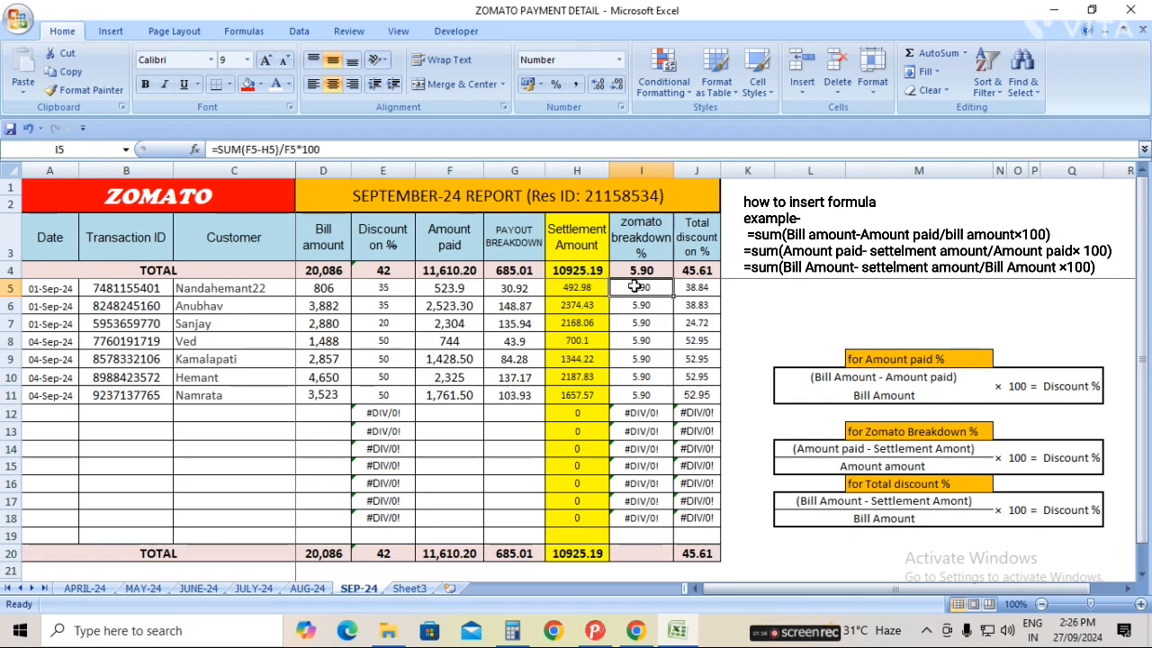
pyautogui.click(677, 289)
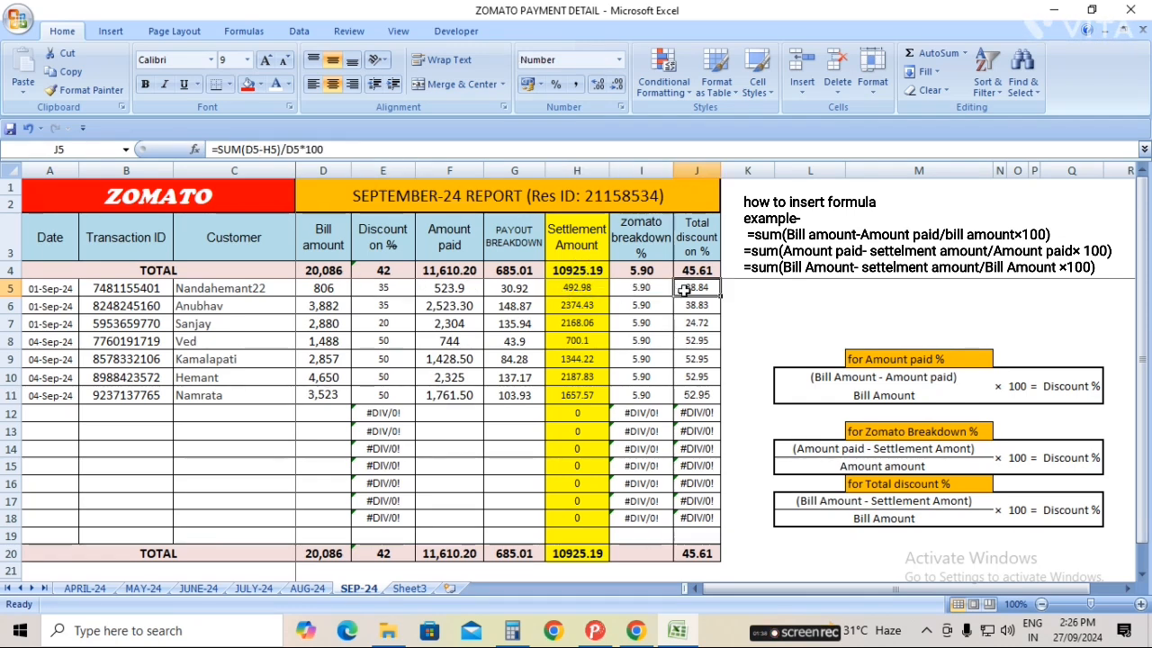
pyautogui.click(785, 269)
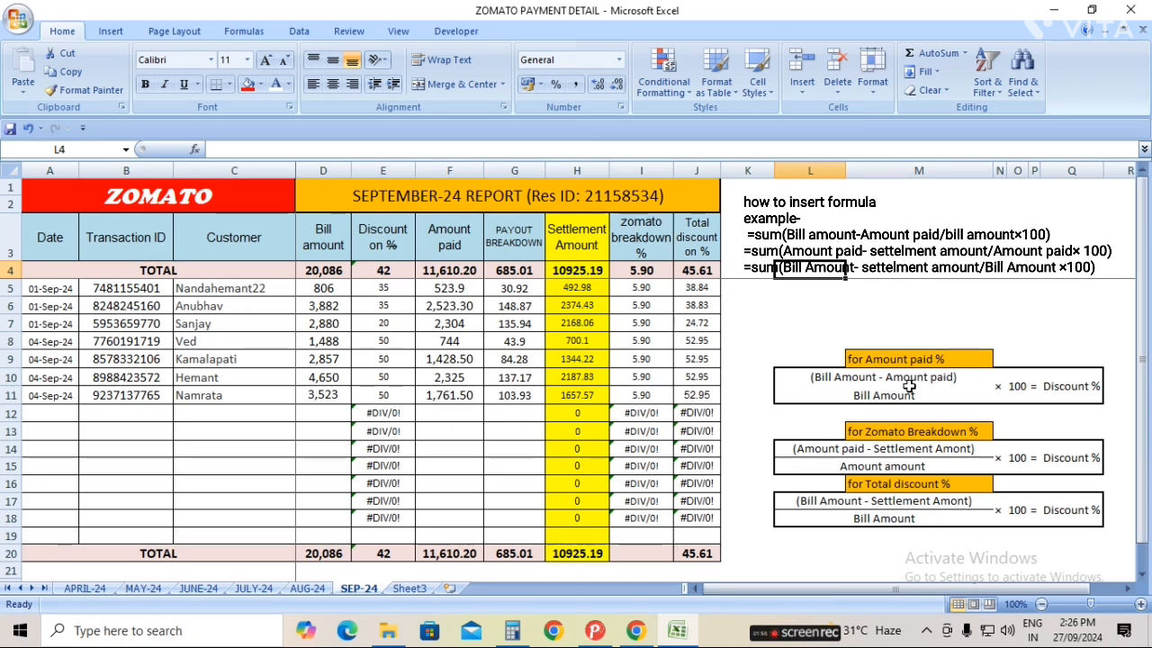
# Examine the reference formula for Amount paid % beside the table and the total discount formula in J4
pyautogui.click(863, 395)
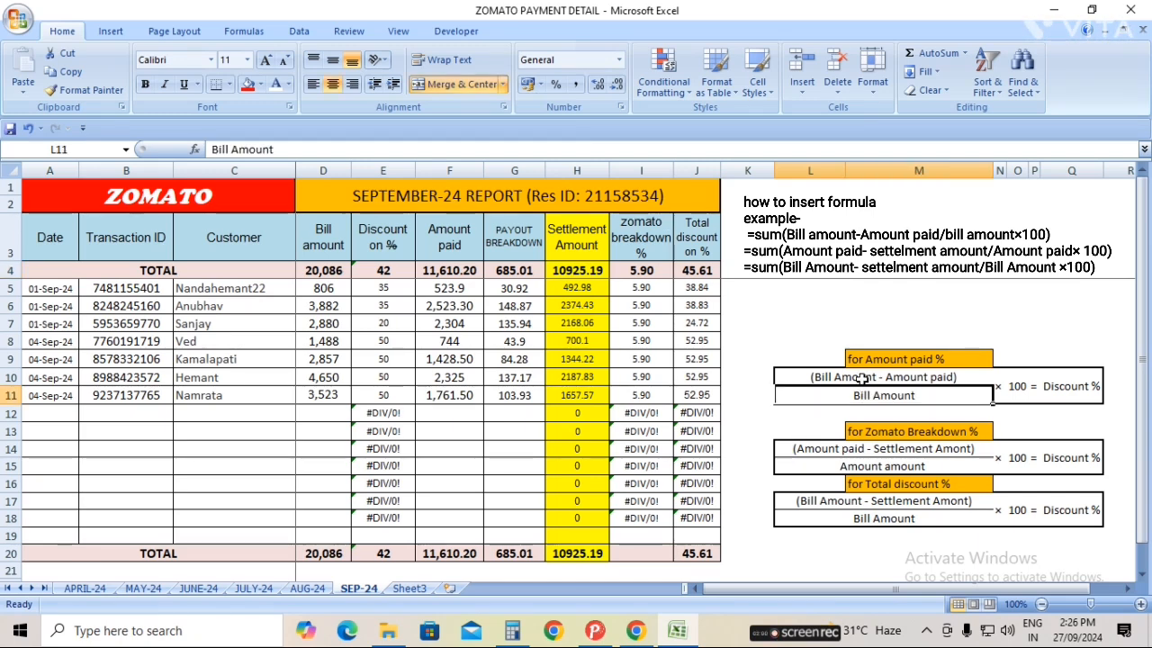
pyautogui.click(862, 378)
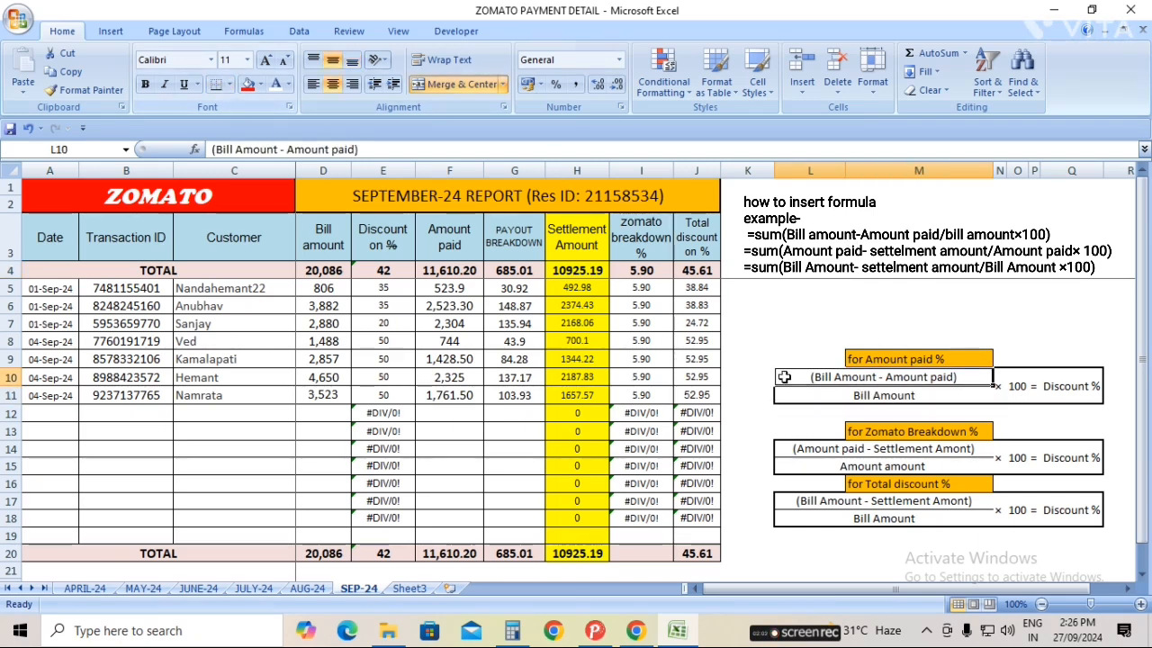
pyautogui.click(833, 415)
pyautogui.click(981, 409)
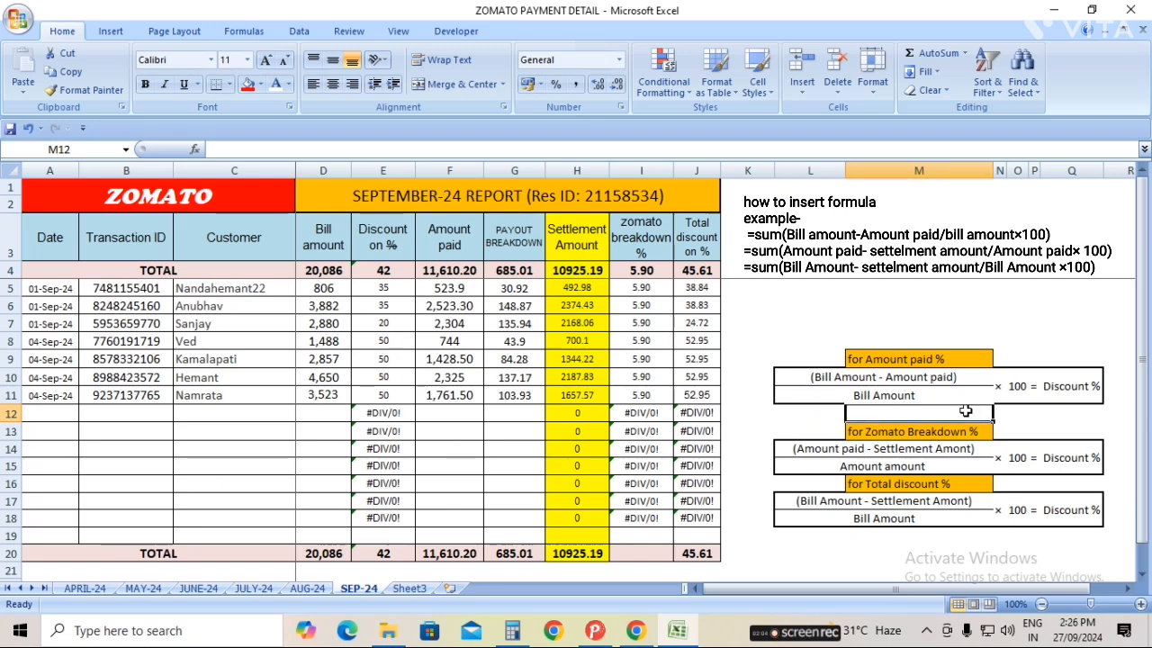
pyautogui.click(842, 305)
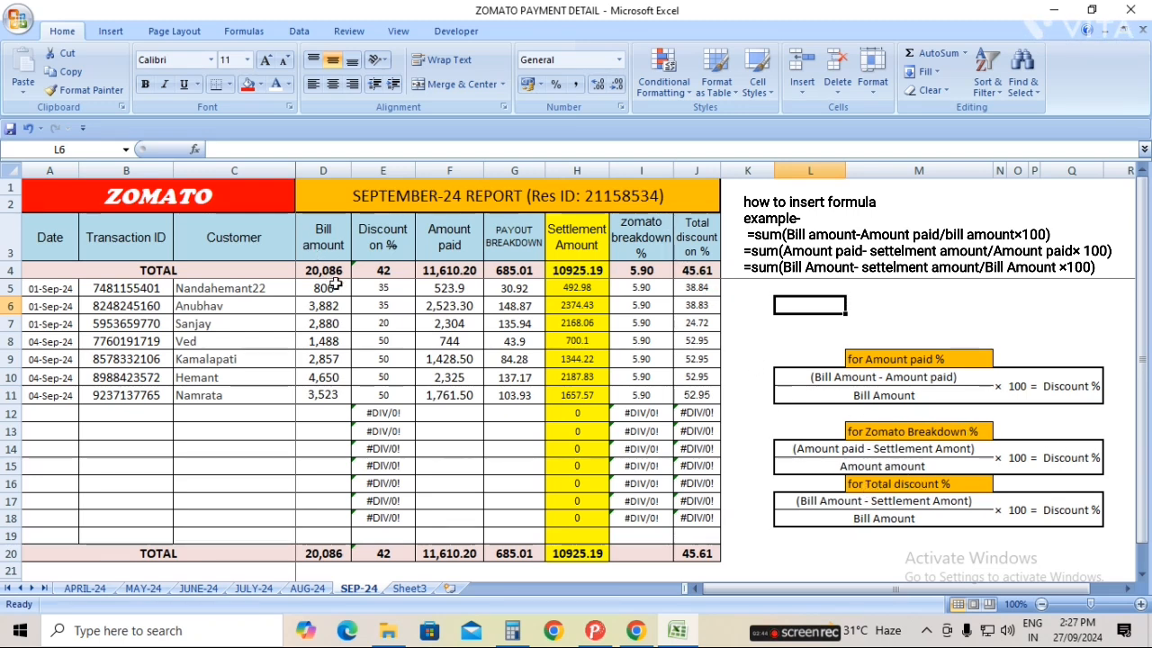
pyautogui.click(693, 270)
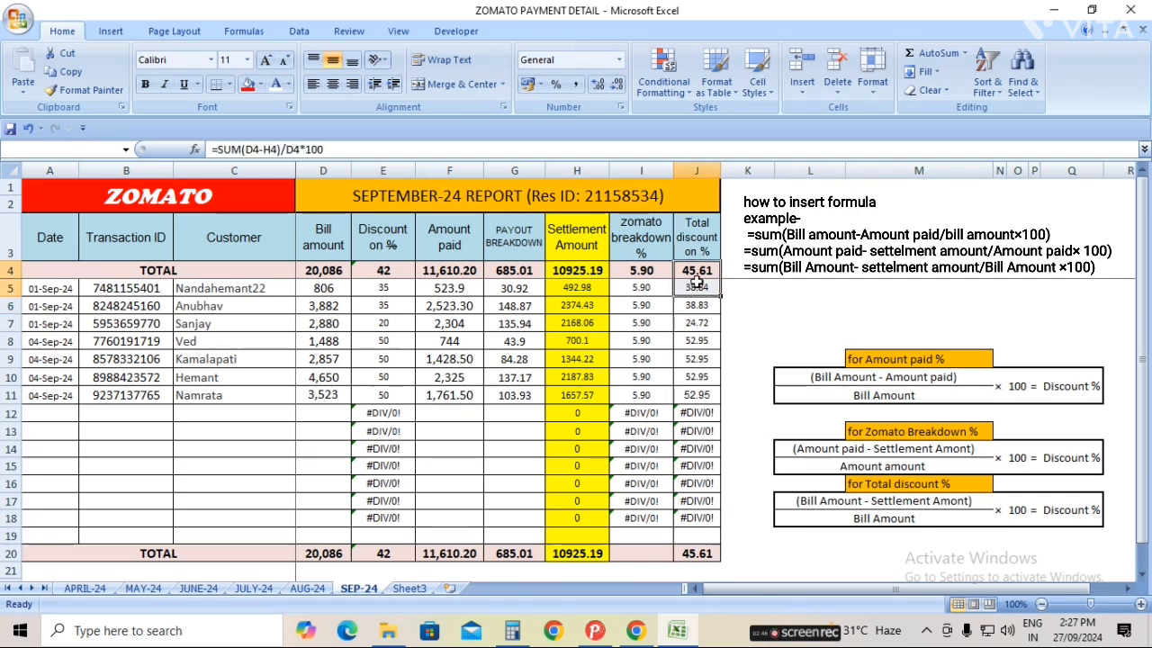
pyautogui.click(747, 238)
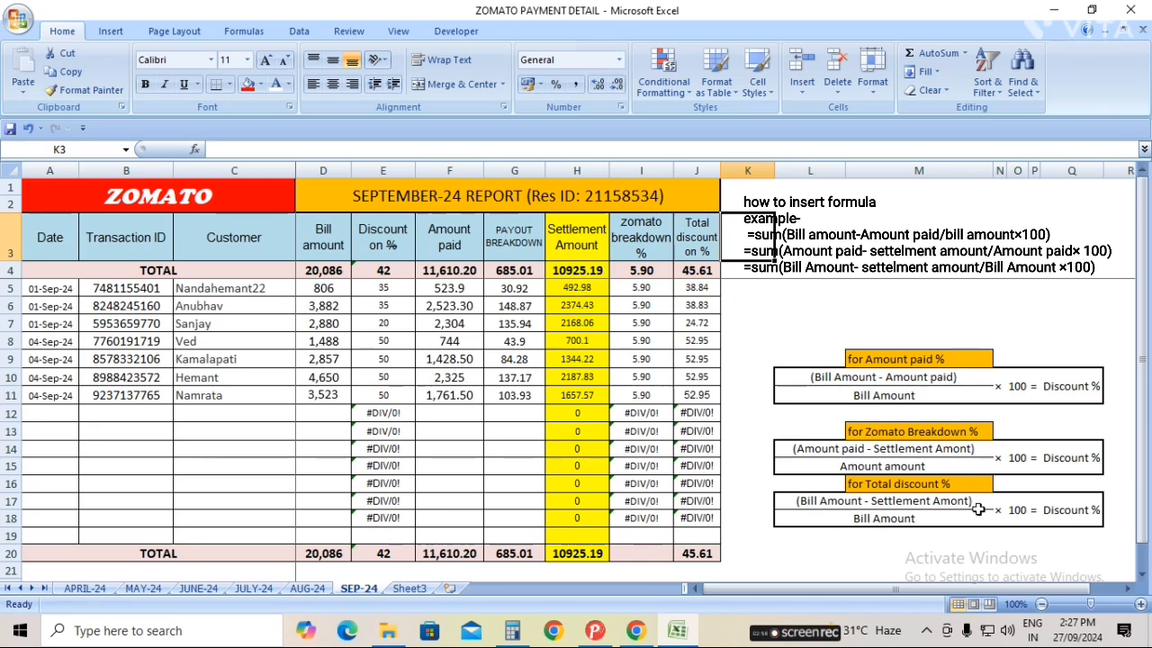
pyautogui.click(828, 310)
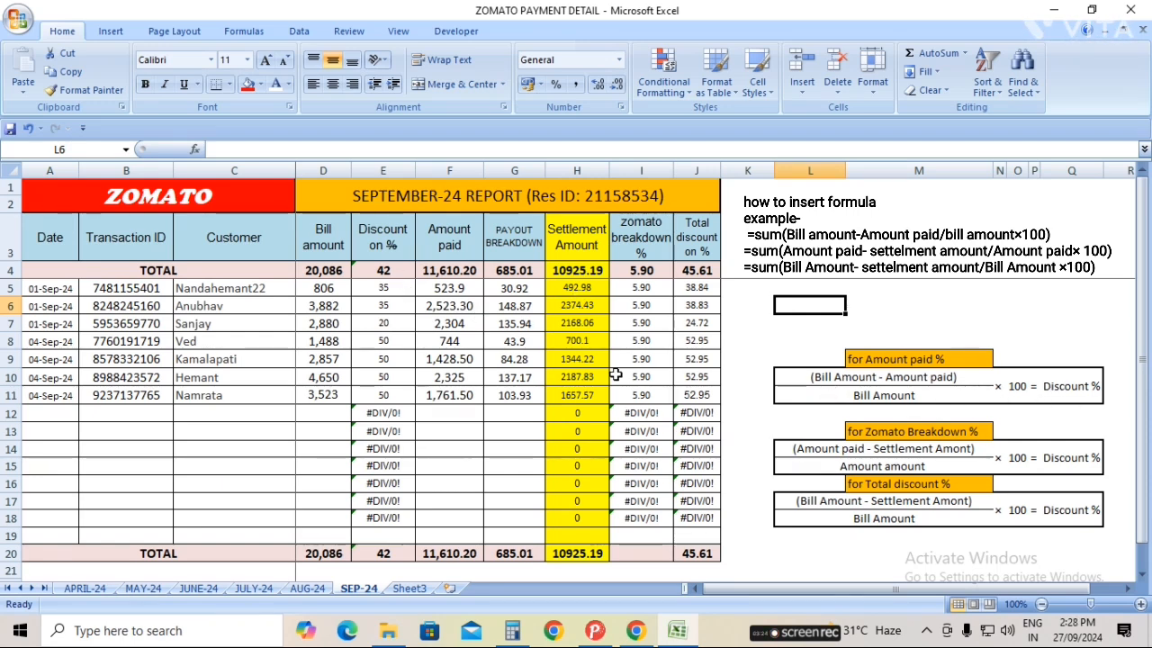
pyautogui.click(740, 344)
pyautogui.click(776, 288)
pyautogui.press('Right')
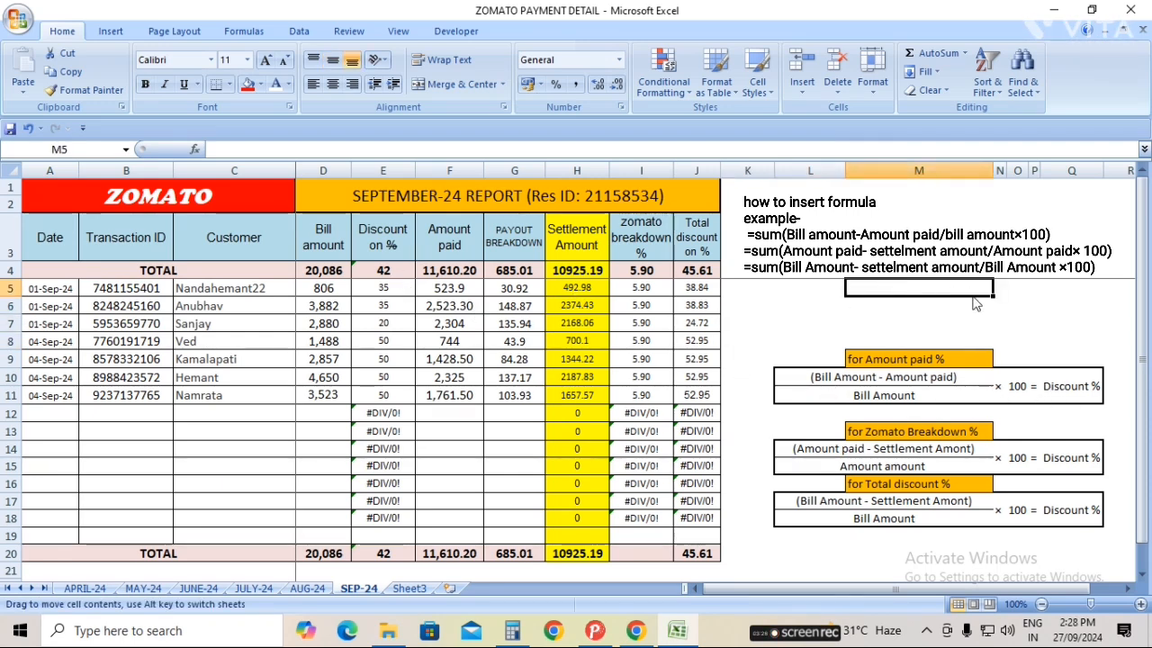
# Review the first entry from its date to its amount paid, ending on the first empty date cell, A12
pyautogui.click(67, 290)
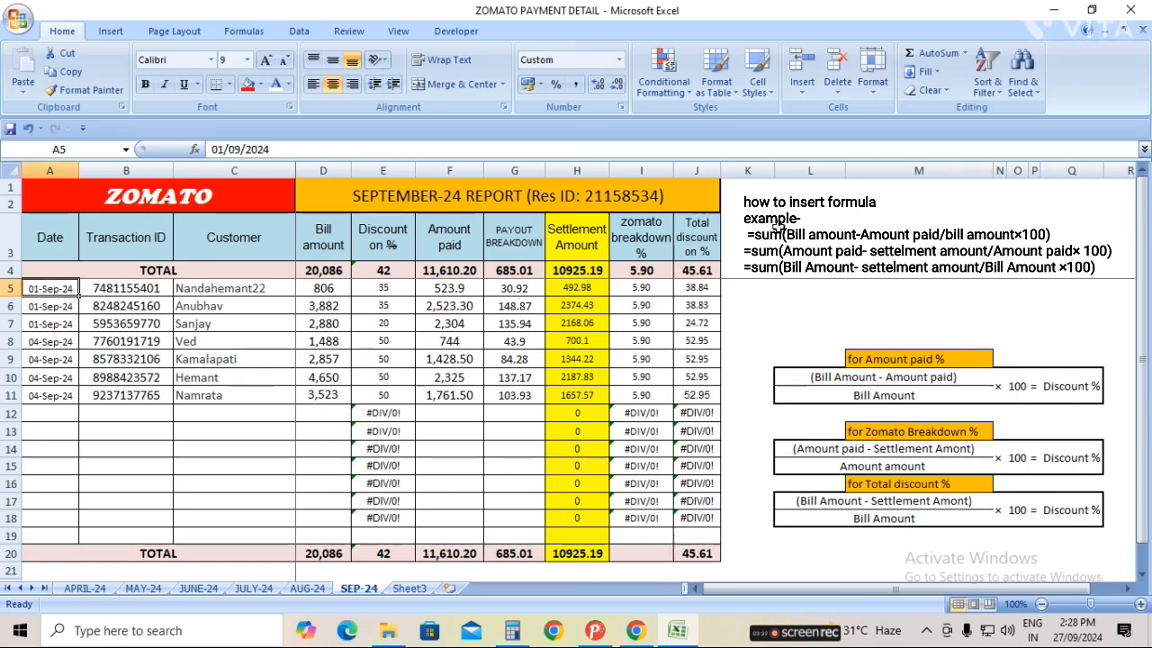
pyautogui.press('Right')
pyautogui.press('Right')
pyautogui.press('Right')
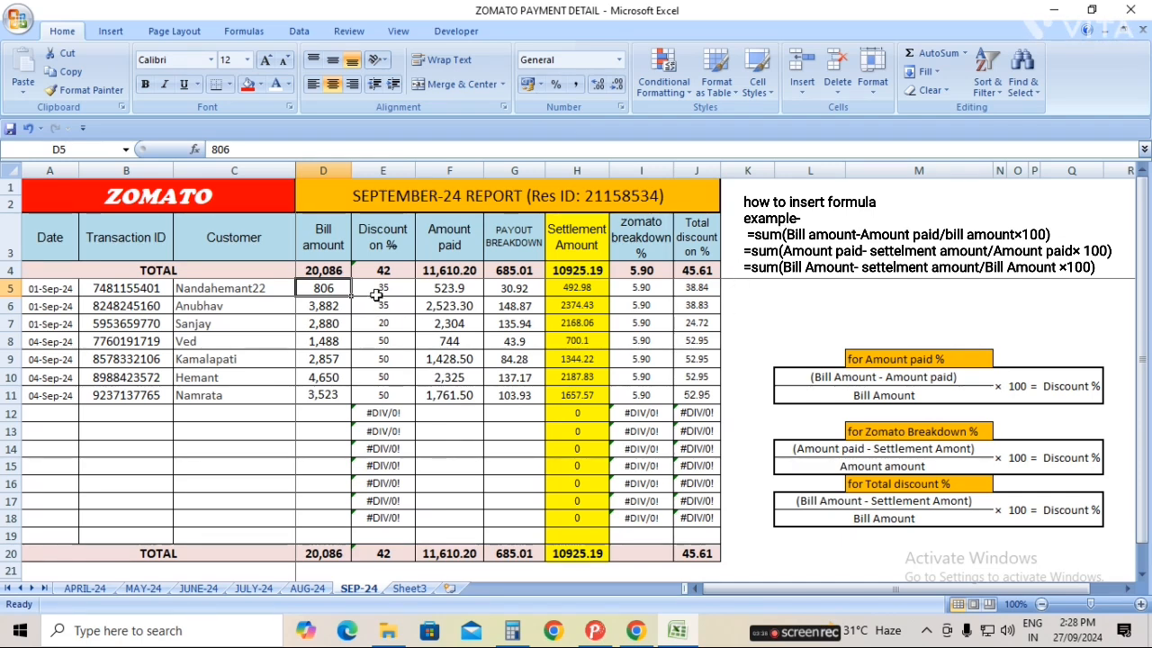
pyautogui.click(438, 289)
pyautogui.click(867, 273)
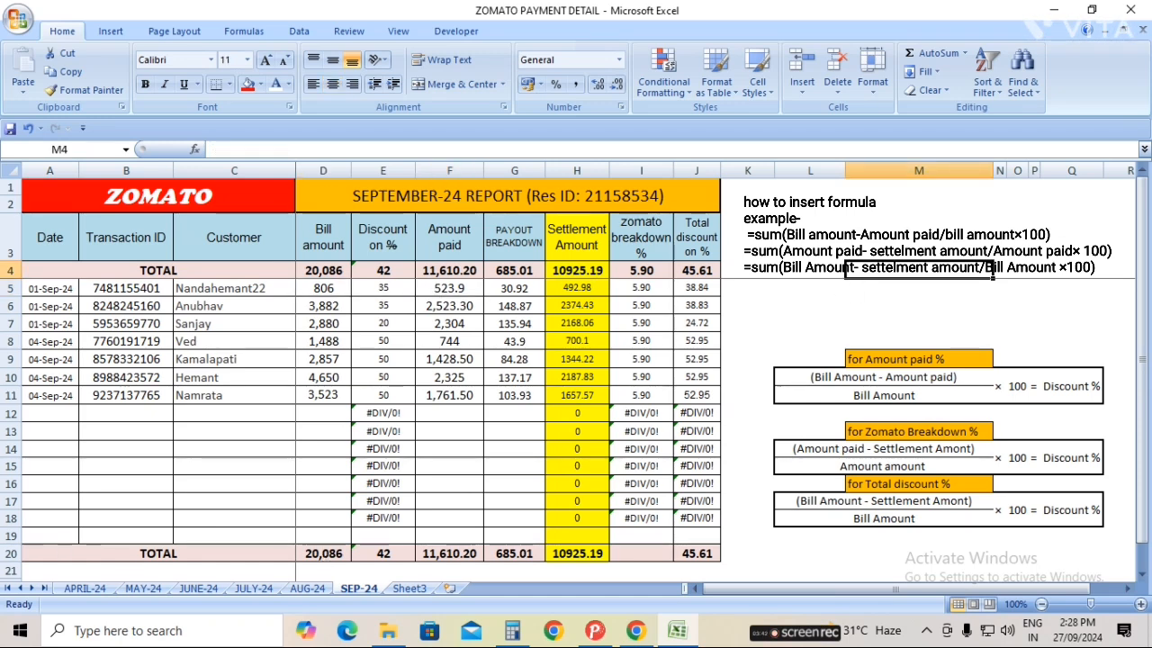
pyautogui.click(55, 414)
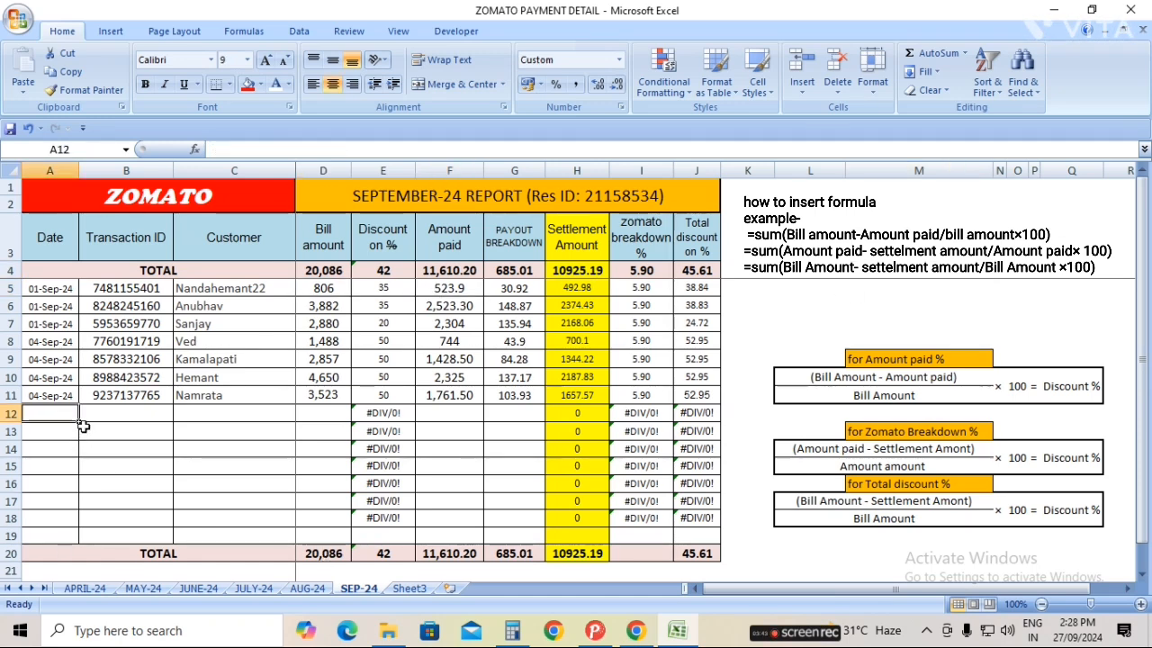
# Switch to Google Chrome and open a browser window with the Juuls profile
pyautogui.click(551, 635)
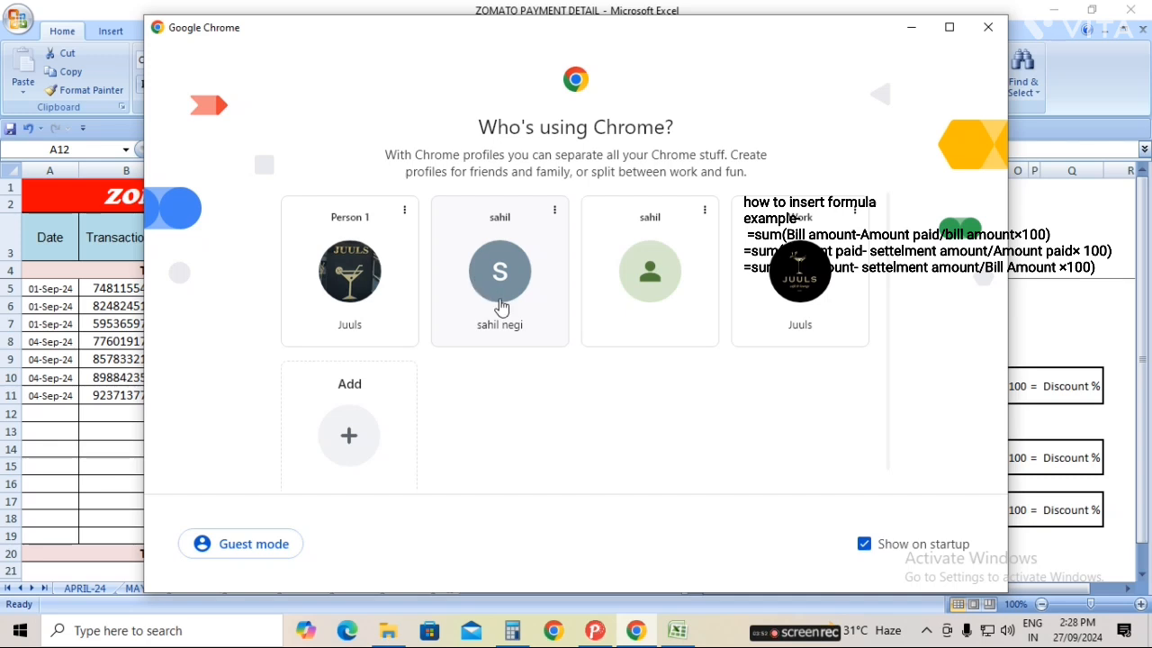
pyautogui.click(501, 306)
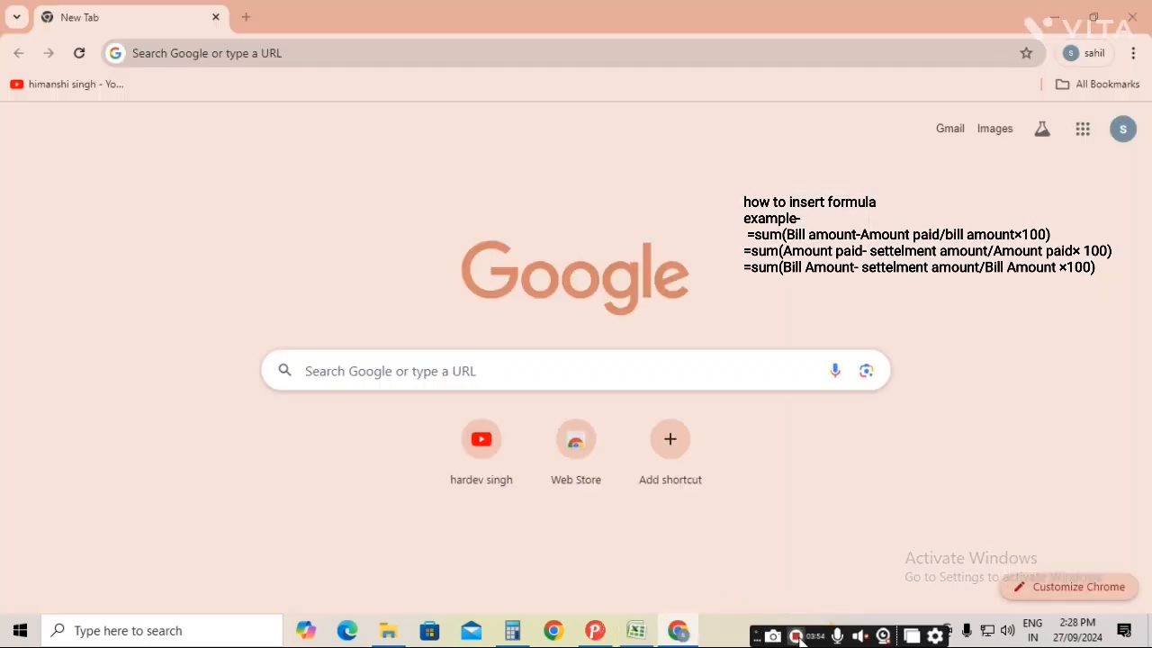
pyautogui.click(1100, 54)
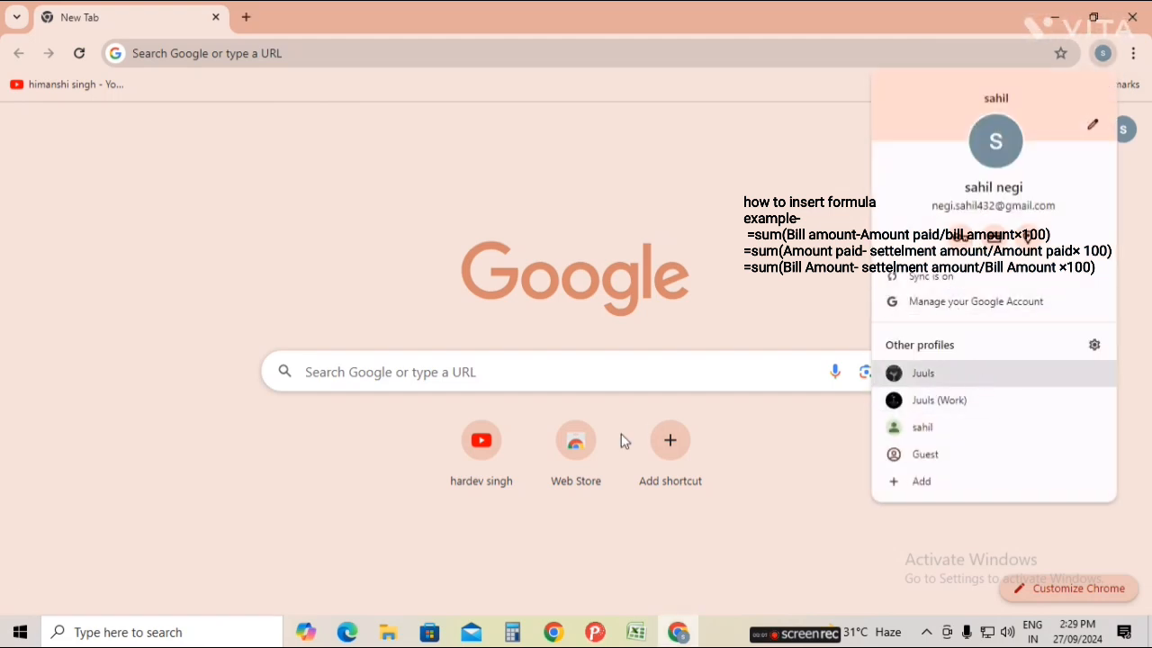
pyautogui.click(938, 387)
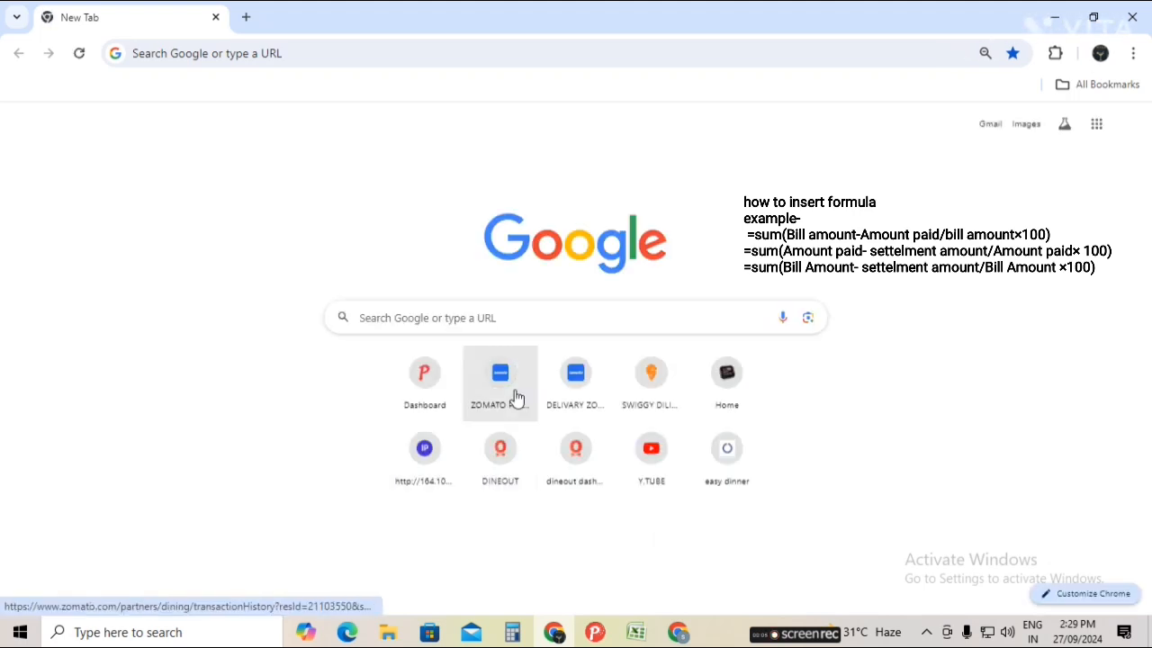
# Open the Zomato dining transaction history and select the Juuls outlet in Sector 104
pyautogui.click(519, 397)
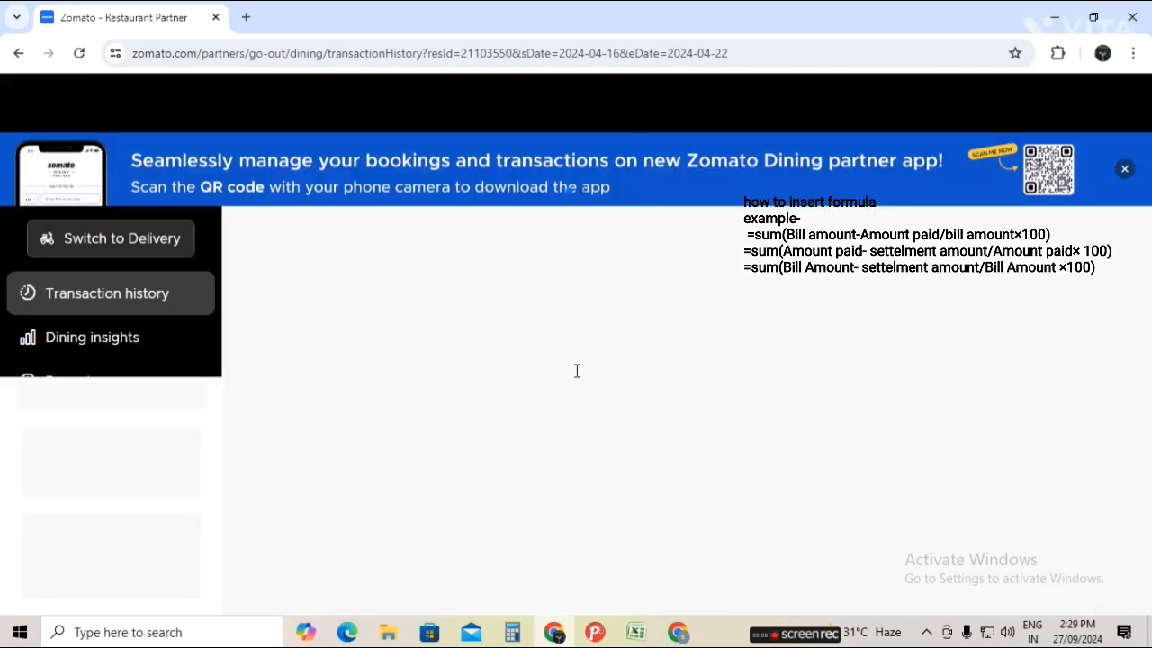
pyautogui.click(1086, 235)
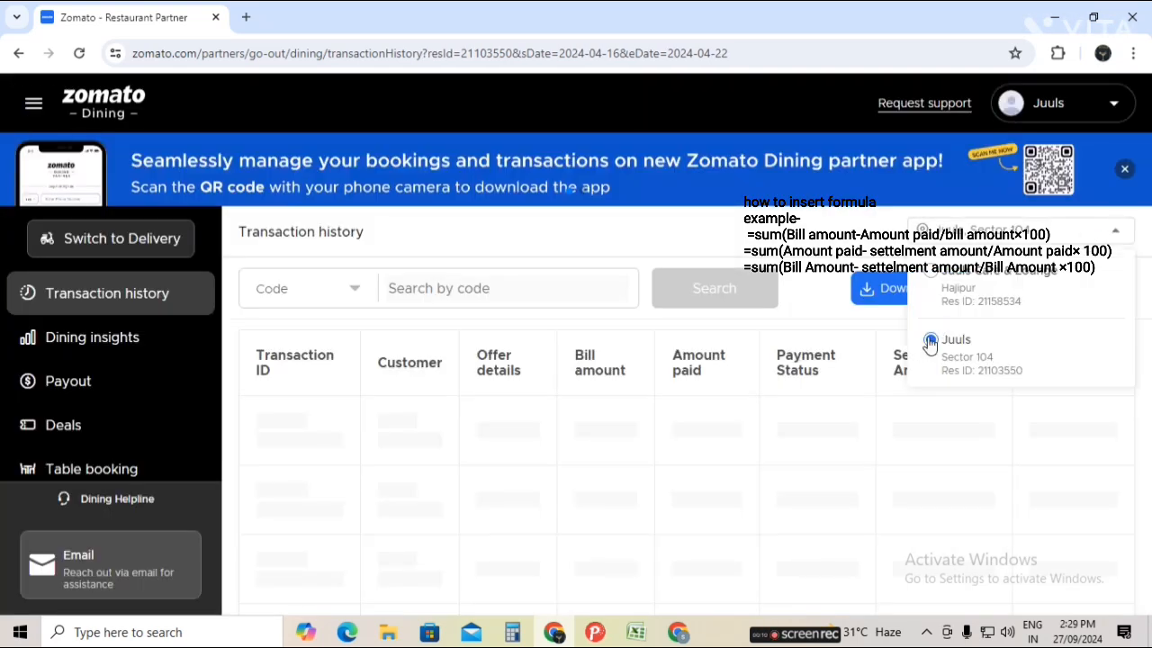
pyautogui.click(930, 342)
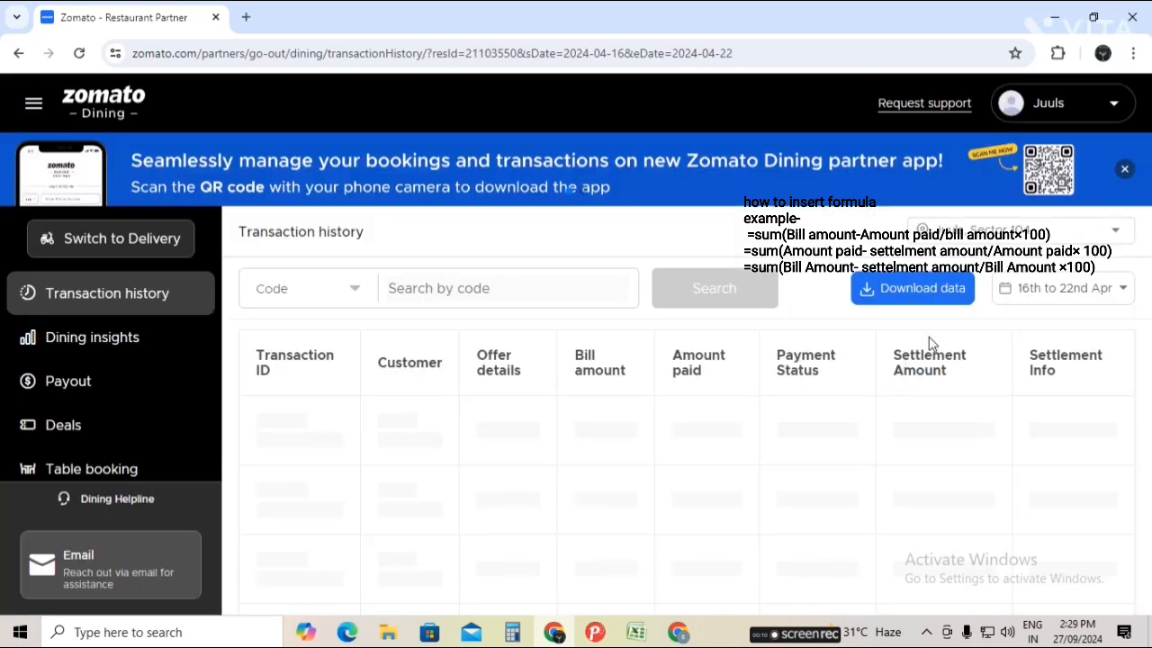
# Look over the revenue and transaction summary and trend charts in the outlet's Dining insights
pyautogui.click(79, 351)
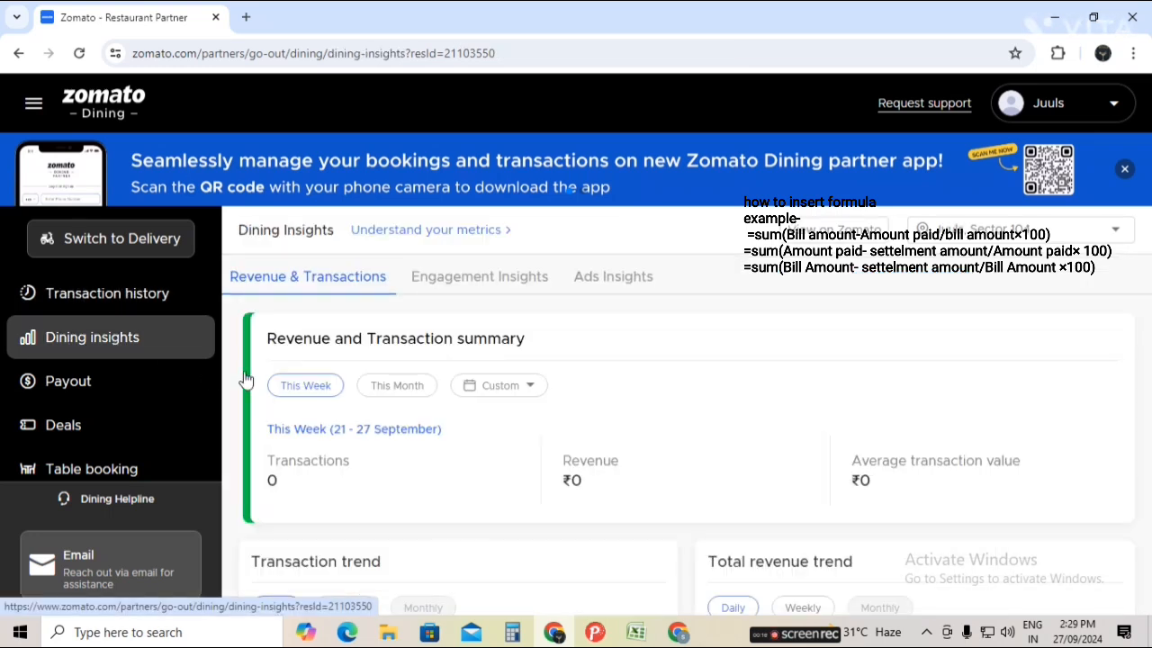
pyautogui.scroll(-3, 437, 470)
pyautogui.scroll(3, 522, 460)
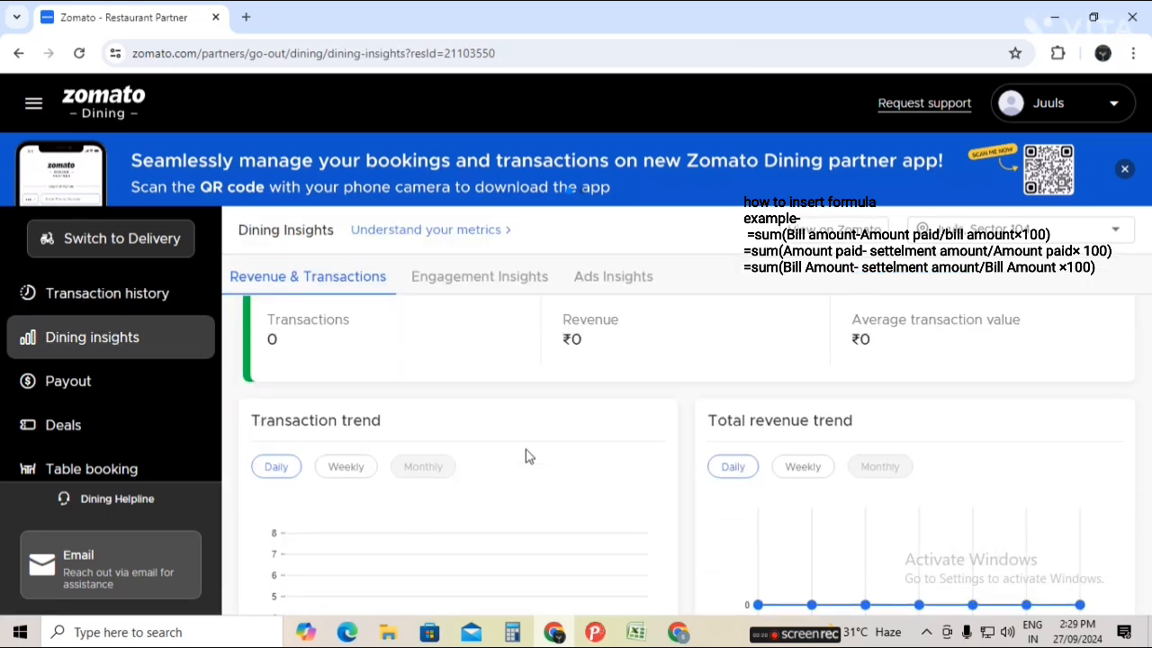
# Show the transaction history of the Juuls Cafe & Lounge outlet in Hajipur and look through its entries
pyautogui.click(108, 297)
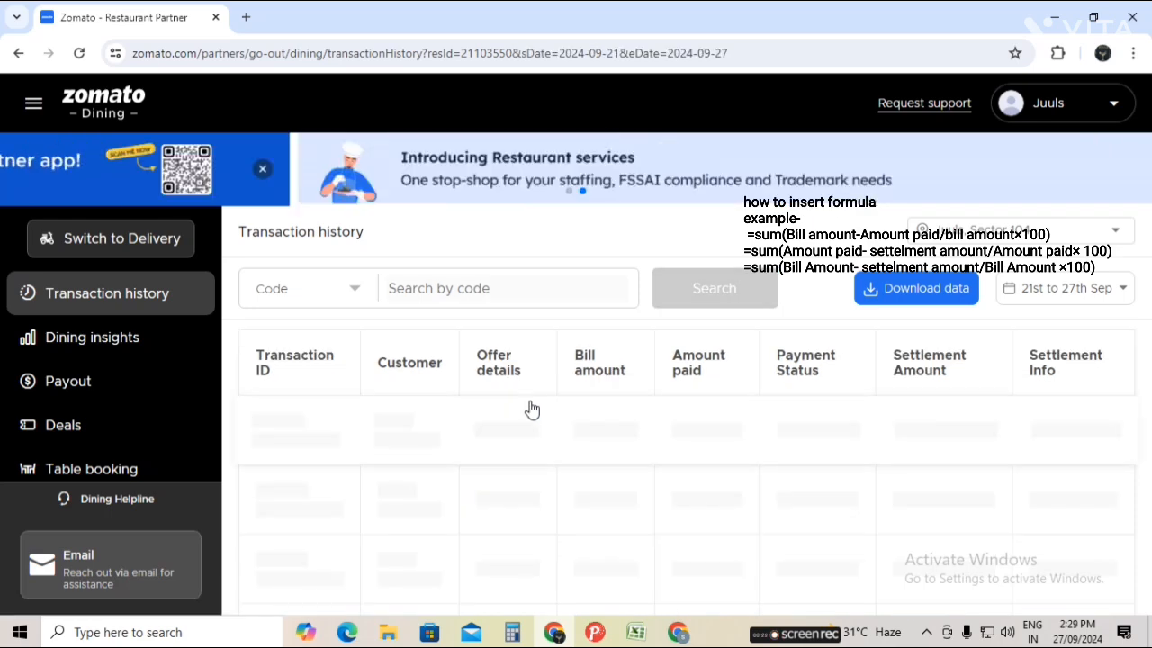
pyautogui.click(1086, 237)
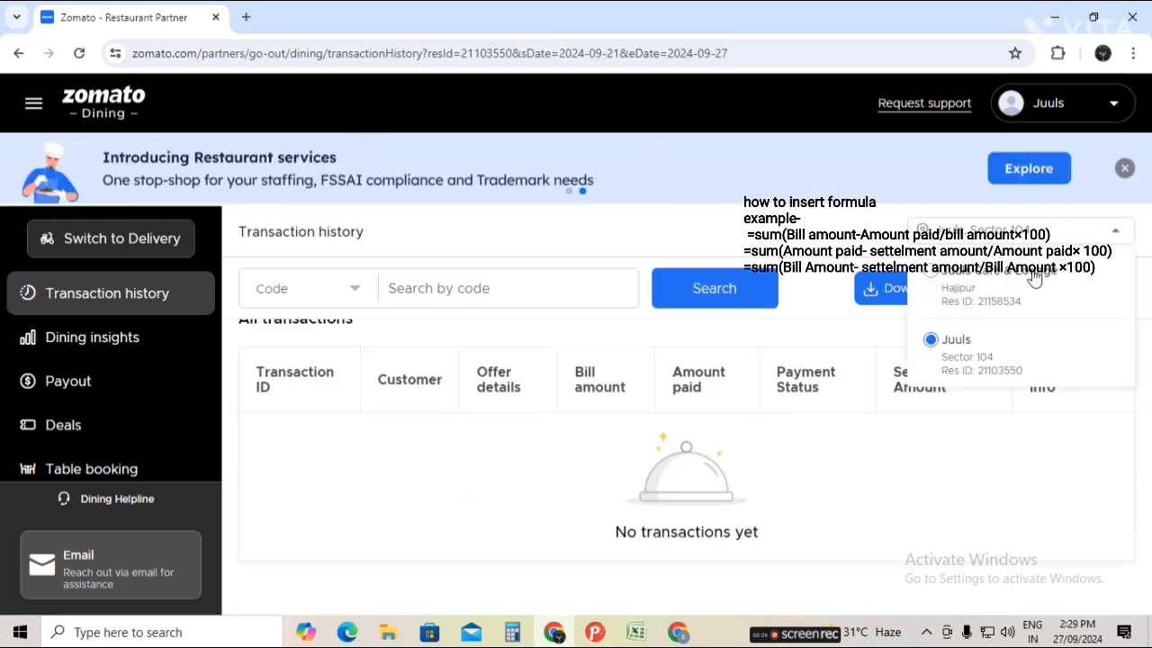
pyautogui.click(936, 282)
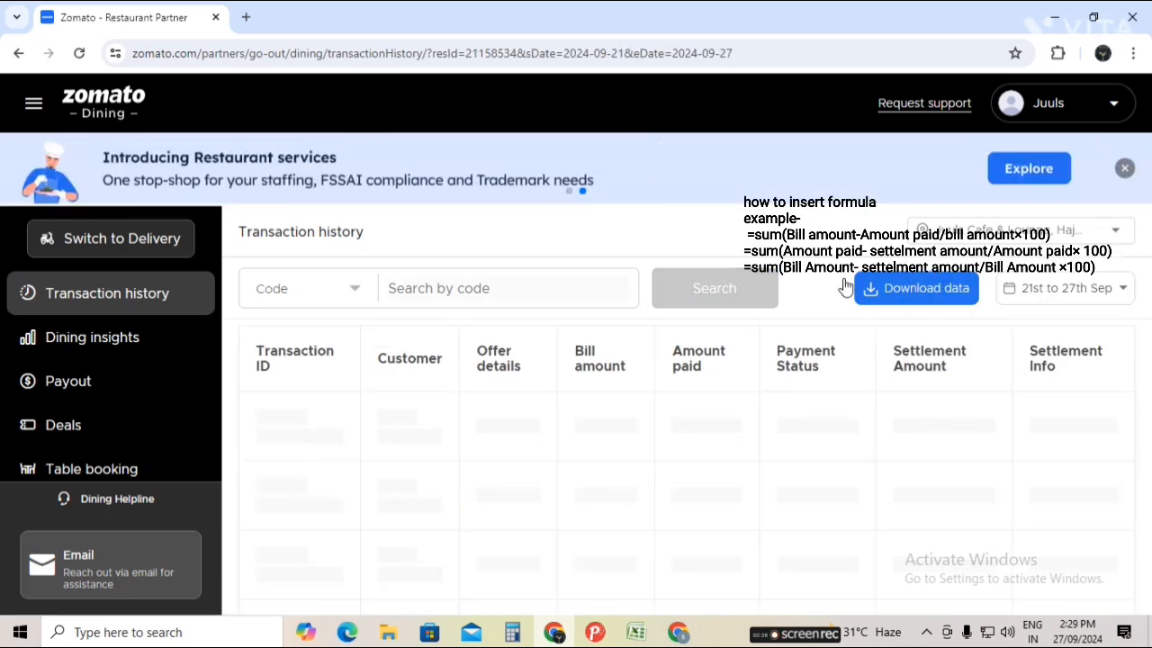
pyautogui.click(142, 302)
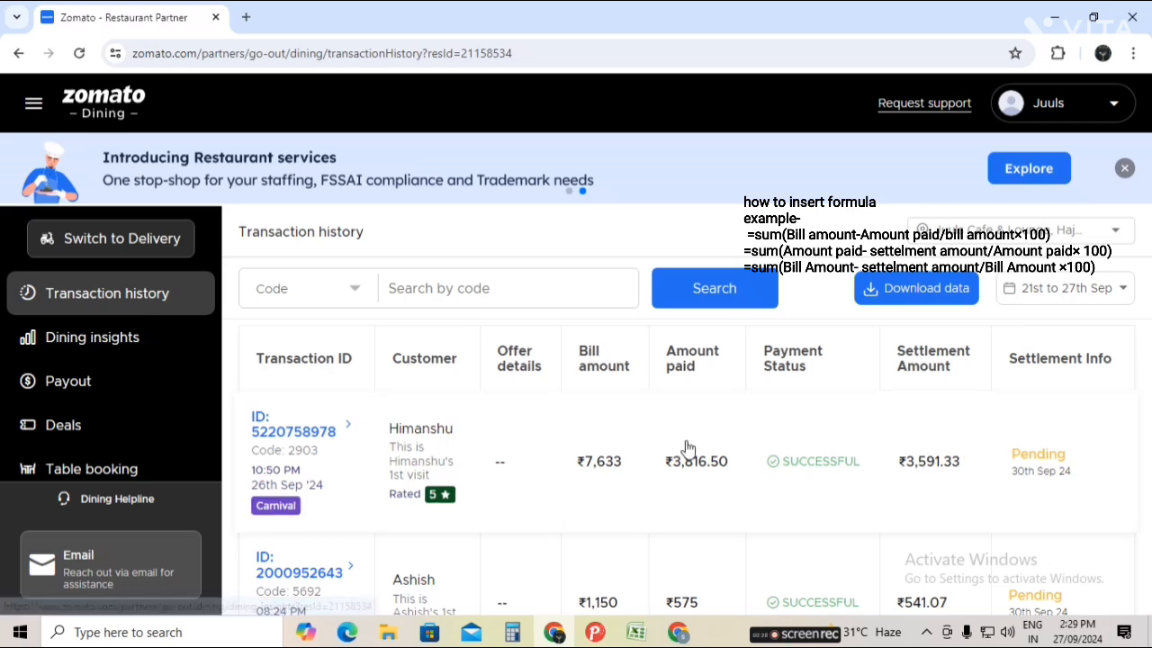
pyautogui.scroll(-4, 686, 444)
pyautogui.scroll(-4, 687, 448)
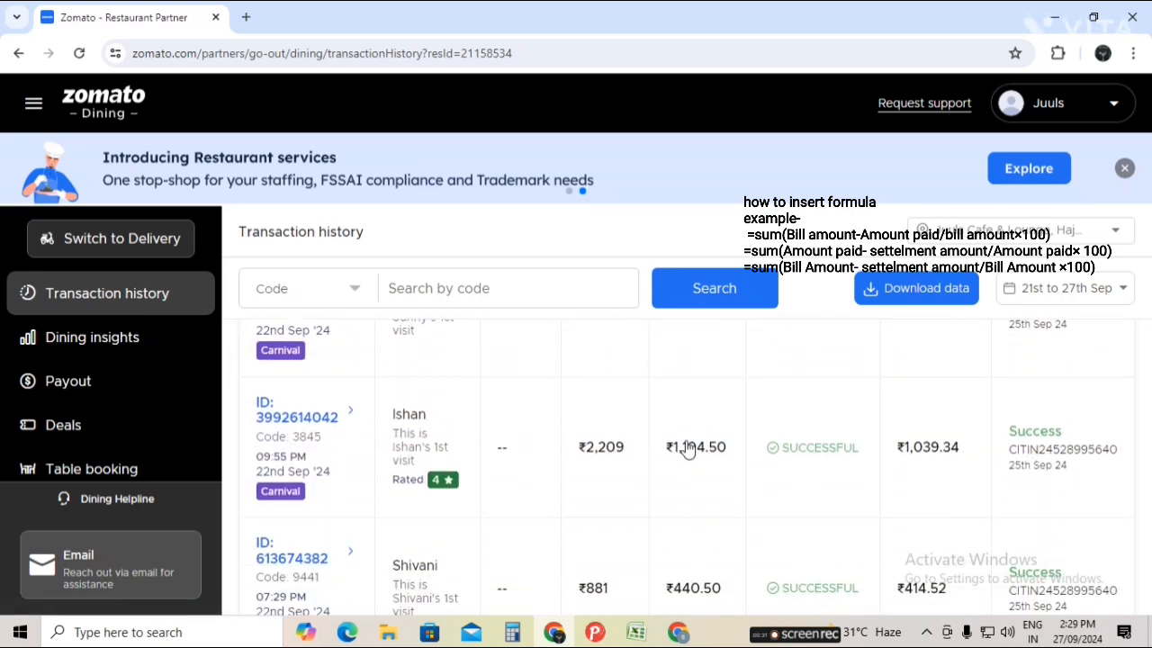
# Check the last entry date in the Excel sheet and set the Zomato transaction date range to Sep 4 – Sep 27, 2024
pyautogui.click(637, 631)
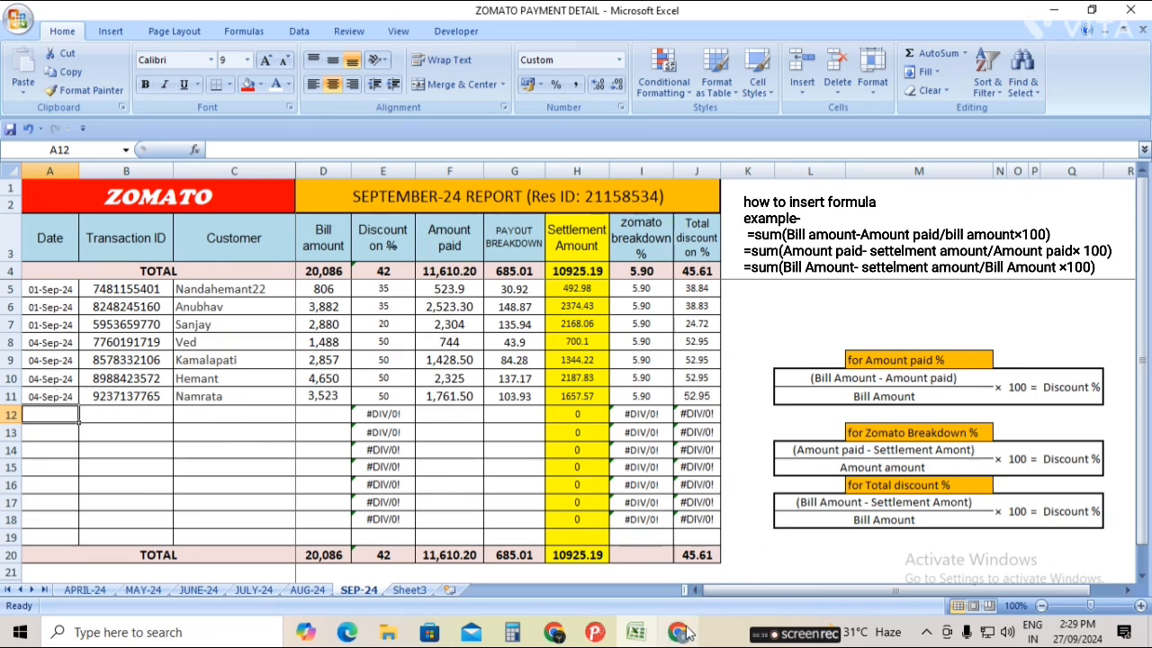
pyautogui.click(554, 631)
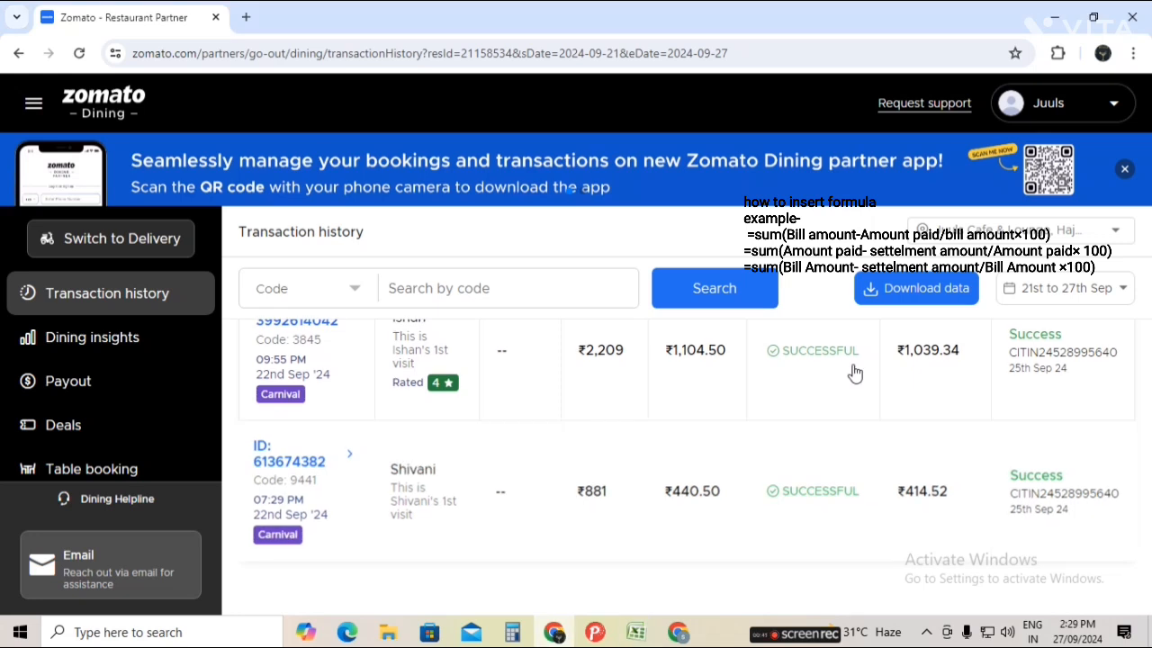
pyautogui.click(1039, 297)
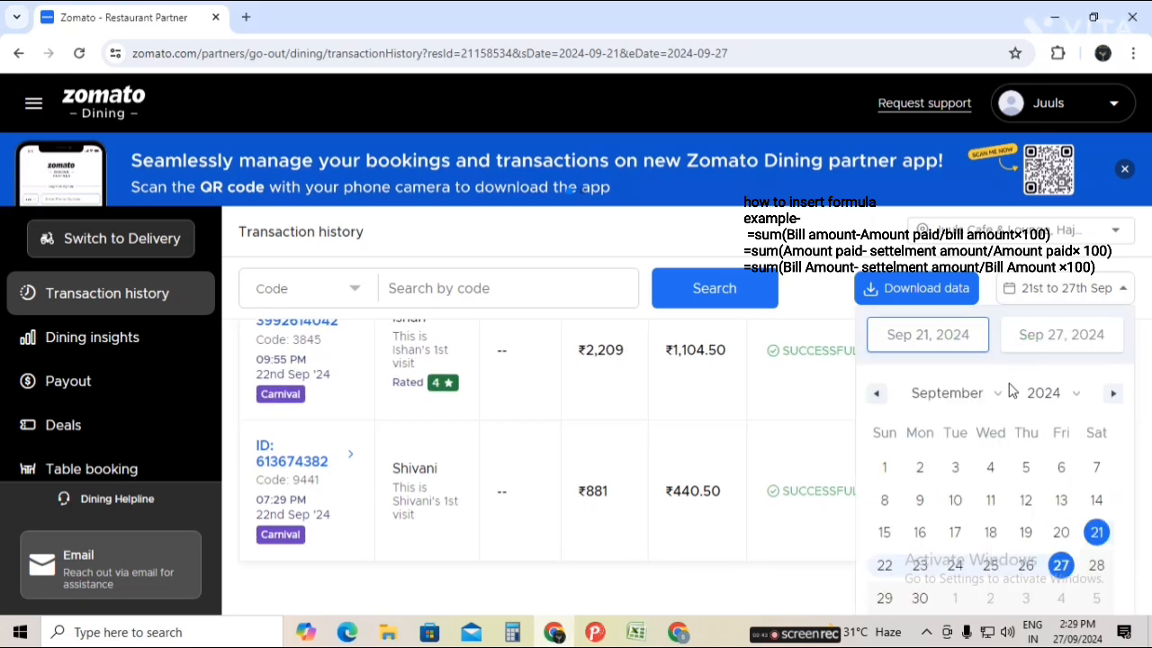
pyautogui.click(990, 466)
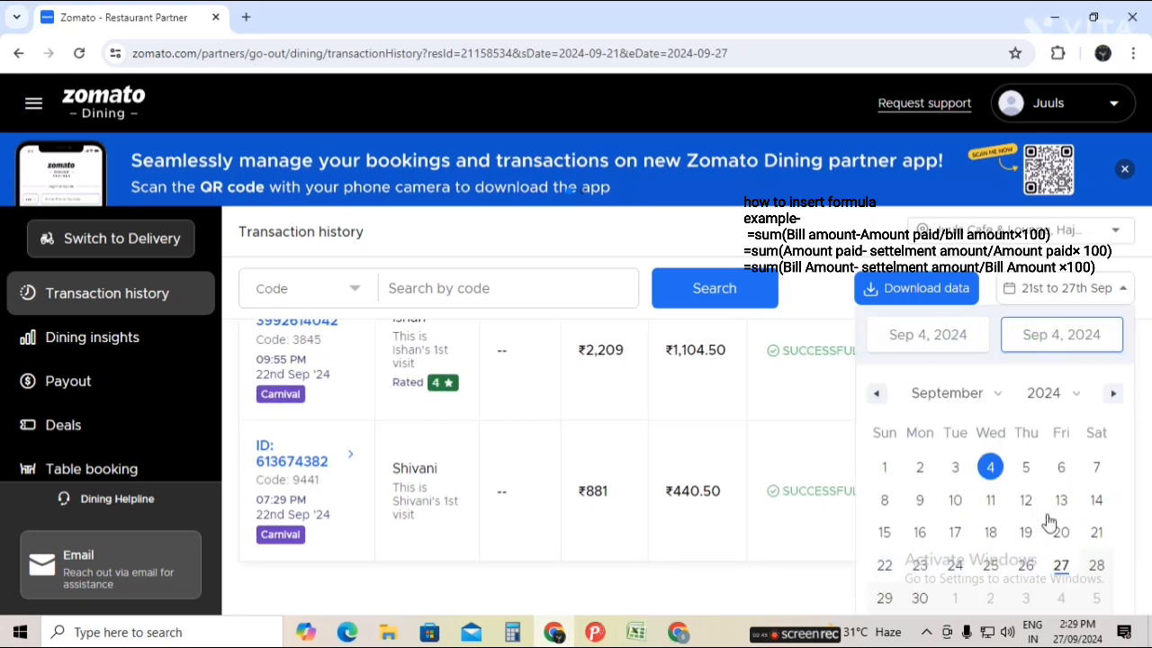
pyautogui.click(1061, 567)
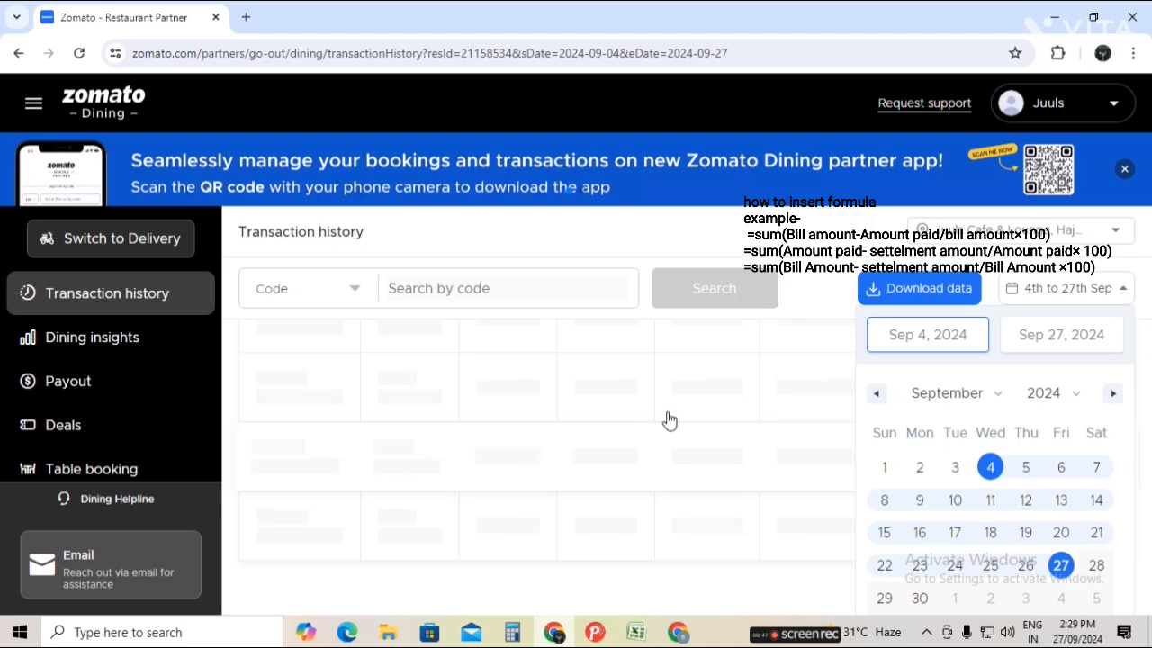
pyautogui.click(704, 418)
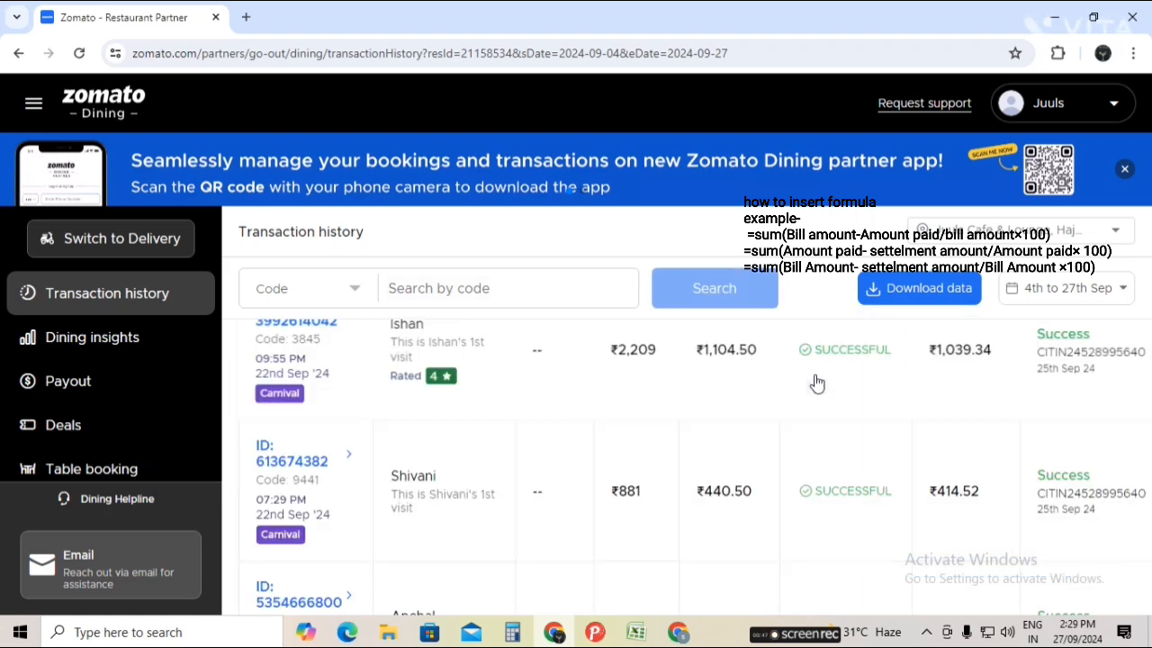
# Look through the listed September transactions down to the oldest ones from 4 September
pyautogui.scroll(-6, 360, 461)
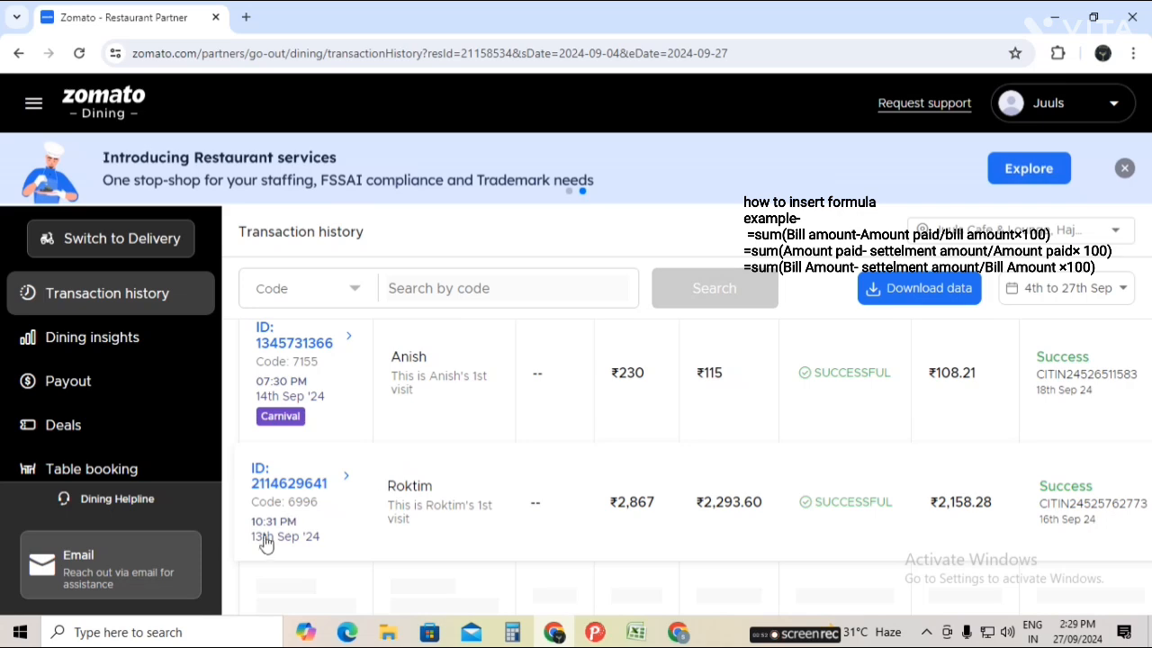
pyautogui.scroll(5, 441, 486)
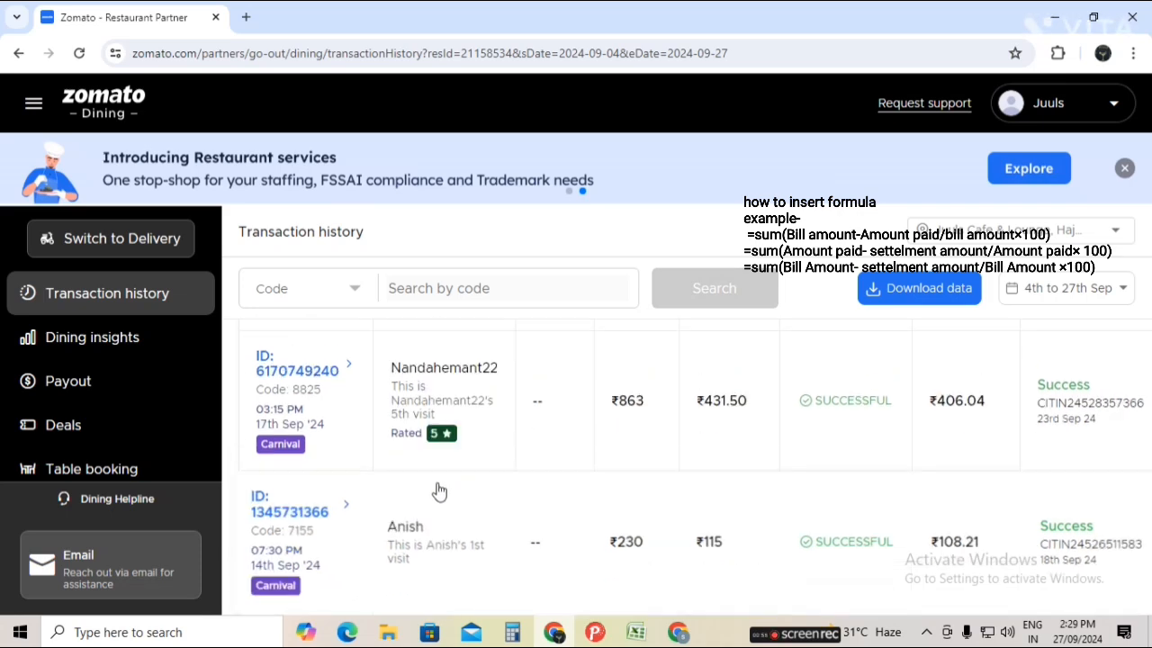
pyautogui.scroll(-12, 450, 477)
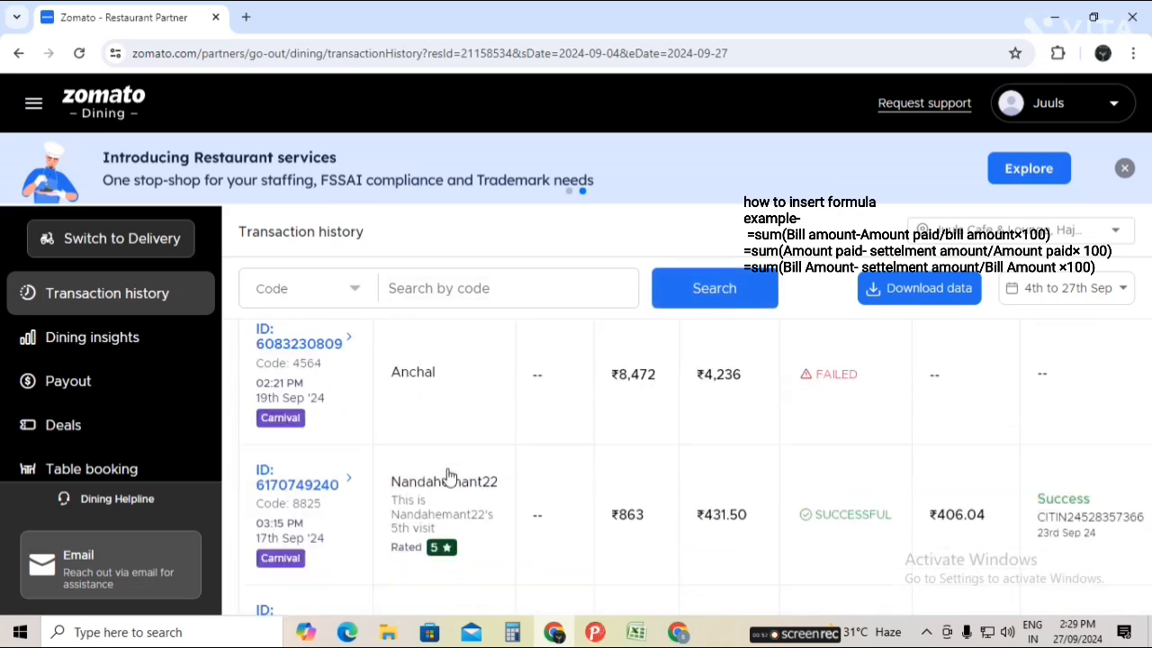
pyautogui.scroll(-15, 586, 502)
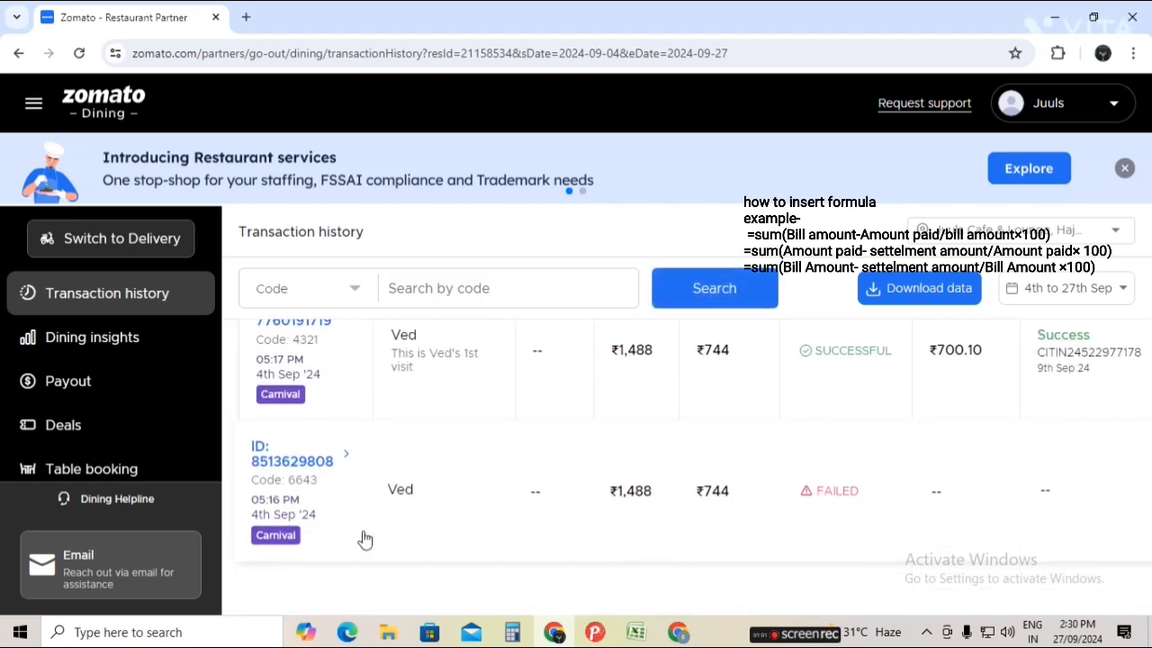
# Compare the last entry in the Excel sheet with the Zomato list to locate the next unrecorded transaction
pyautogui.click(636, 632)
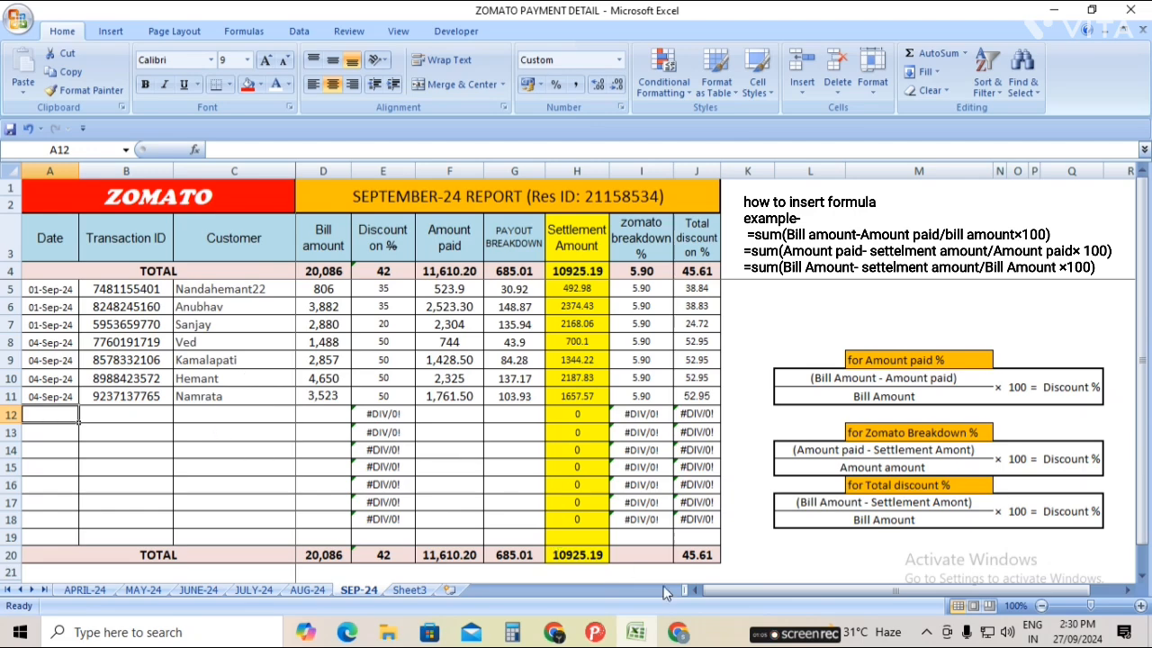
pyautogui.click(554, 632)
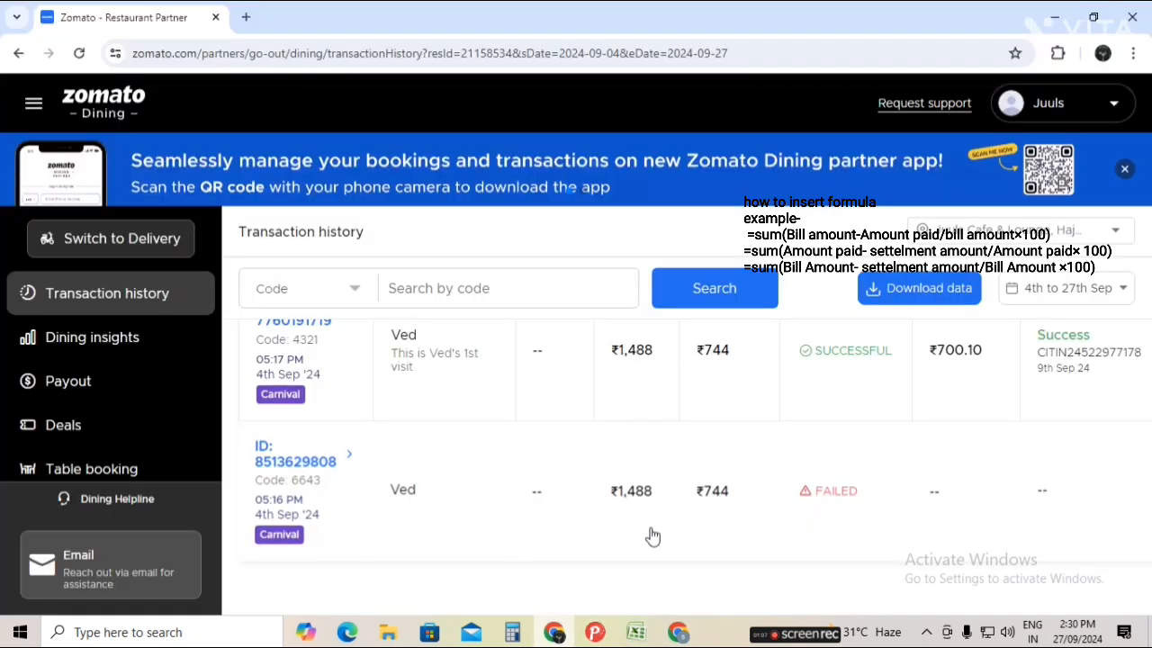
pyautogui.scroll(5, 653, 535)
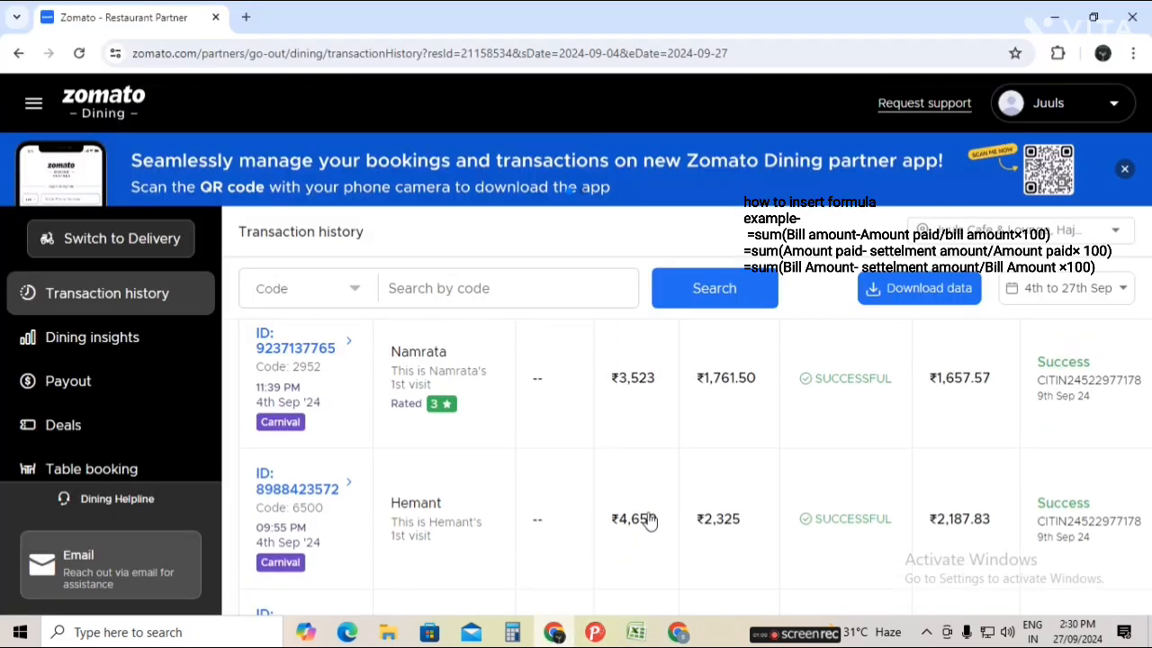
pyautogui.scroll(2, 649, 522)
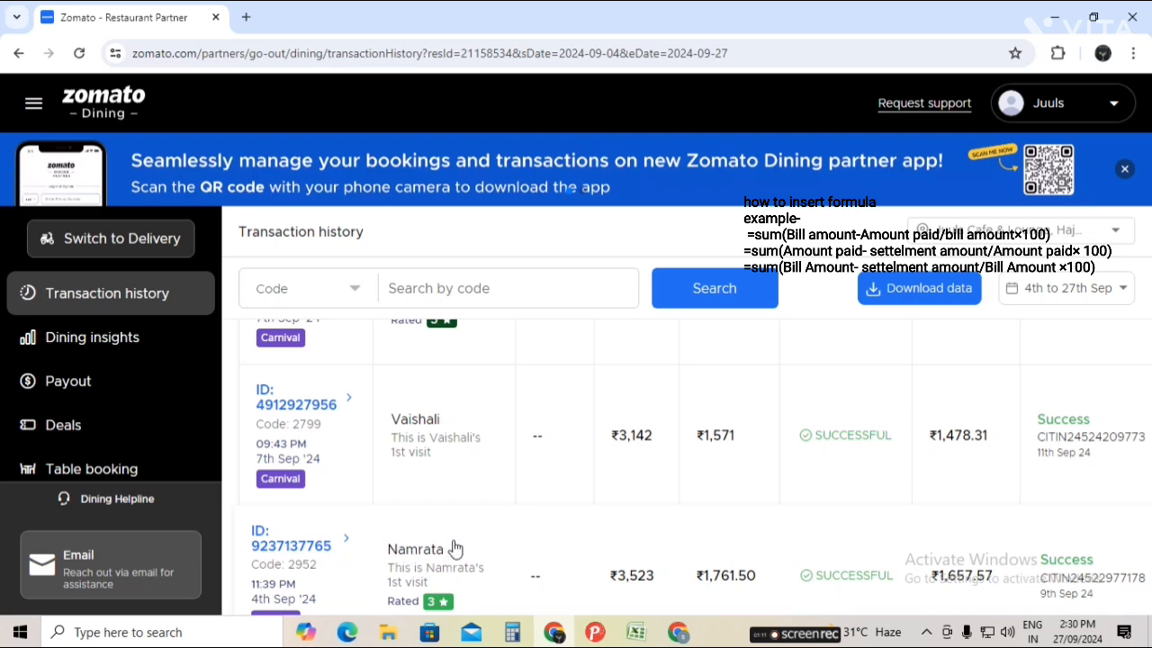
# Open the details of the first 7 September transaction on Zomato and copy its transaction ID into cell B12 of the Excel sheet
pyautogui.click(295, 410)
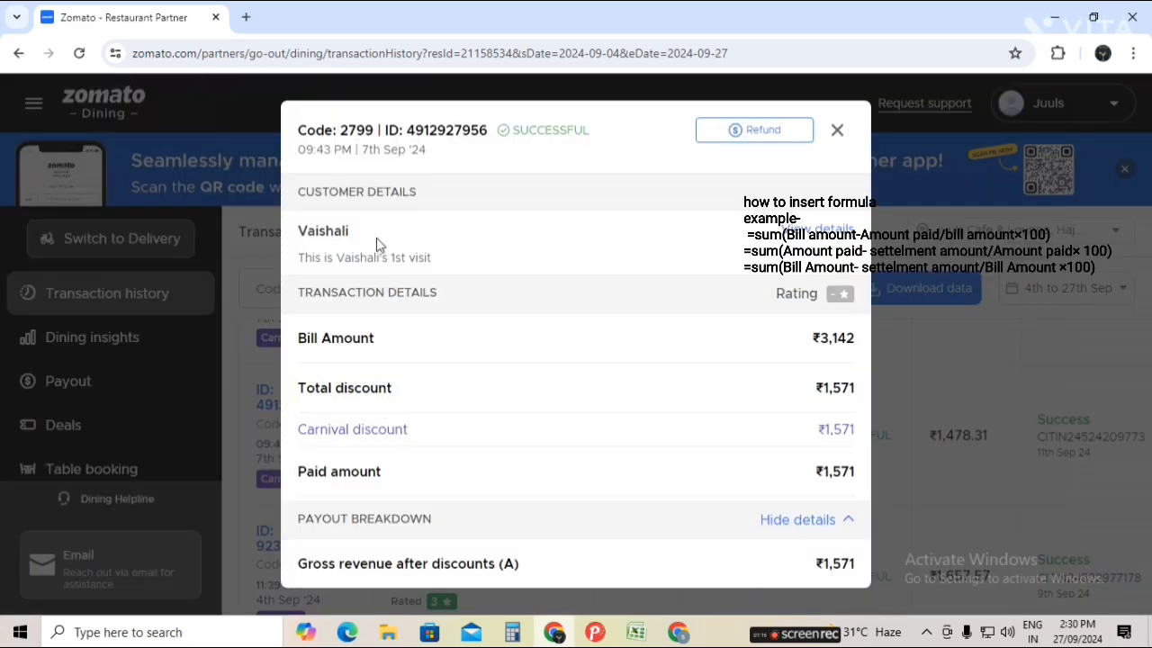
pyautogui.moveTo(408, 130); pyautogui.dragTo(490, 132)
pyautogui.hotkey('ctrl', 'c')
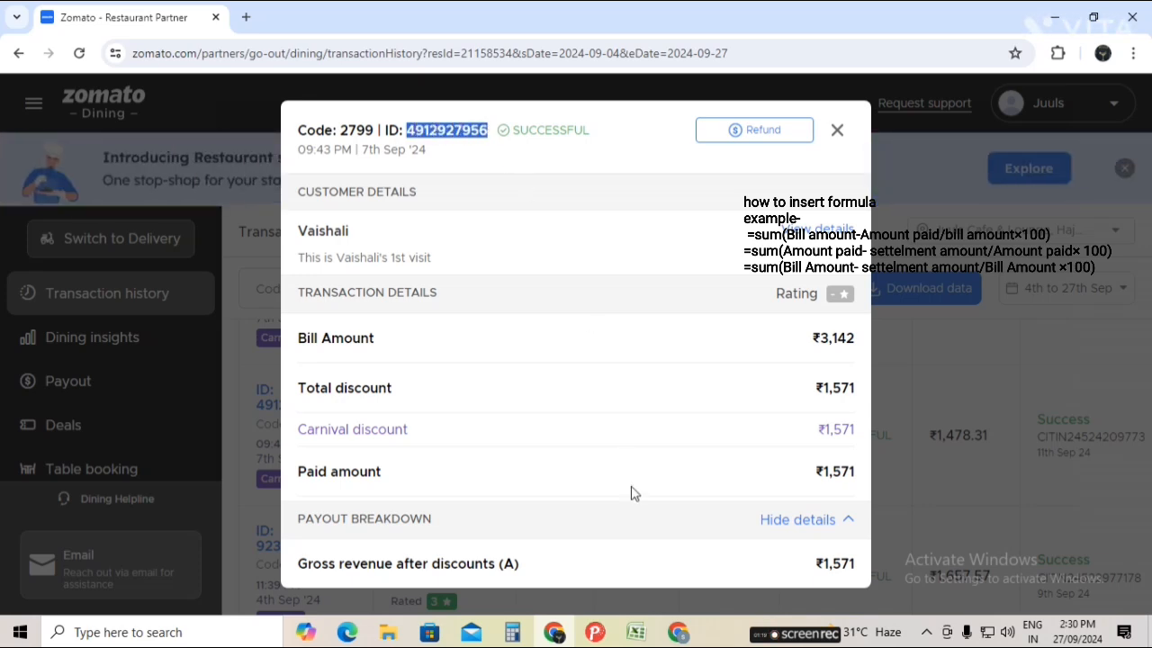
pyautogui.click(636, 631)
pyautogui.click(126, 414)
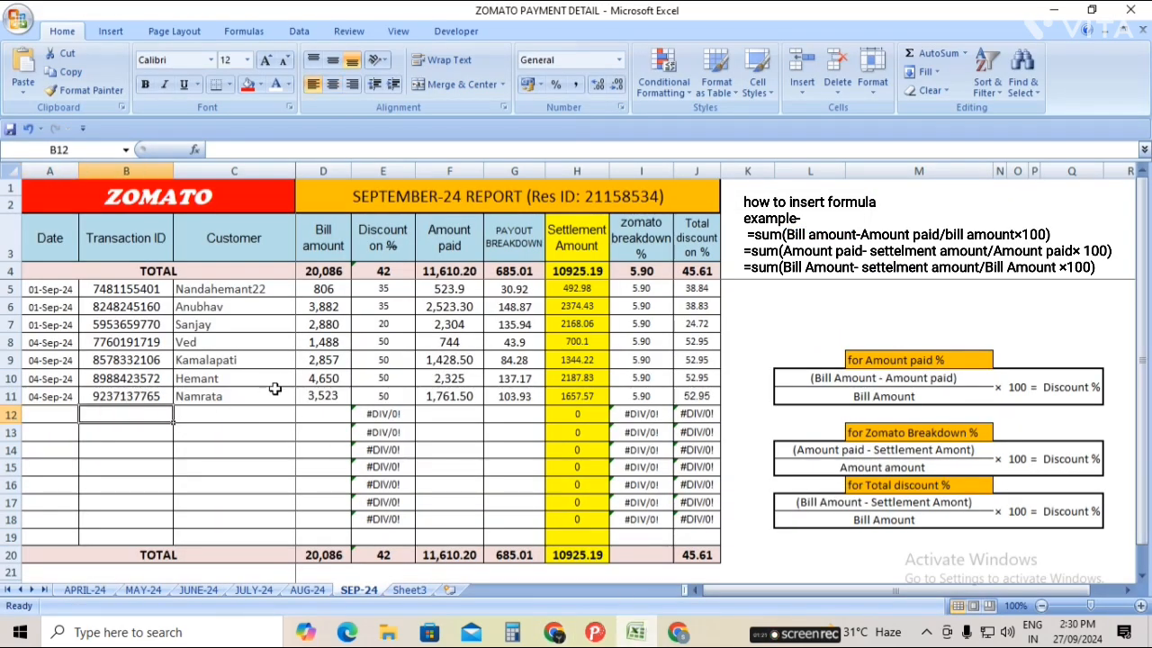
pyautogui.hotkey('ctrl', 'v')
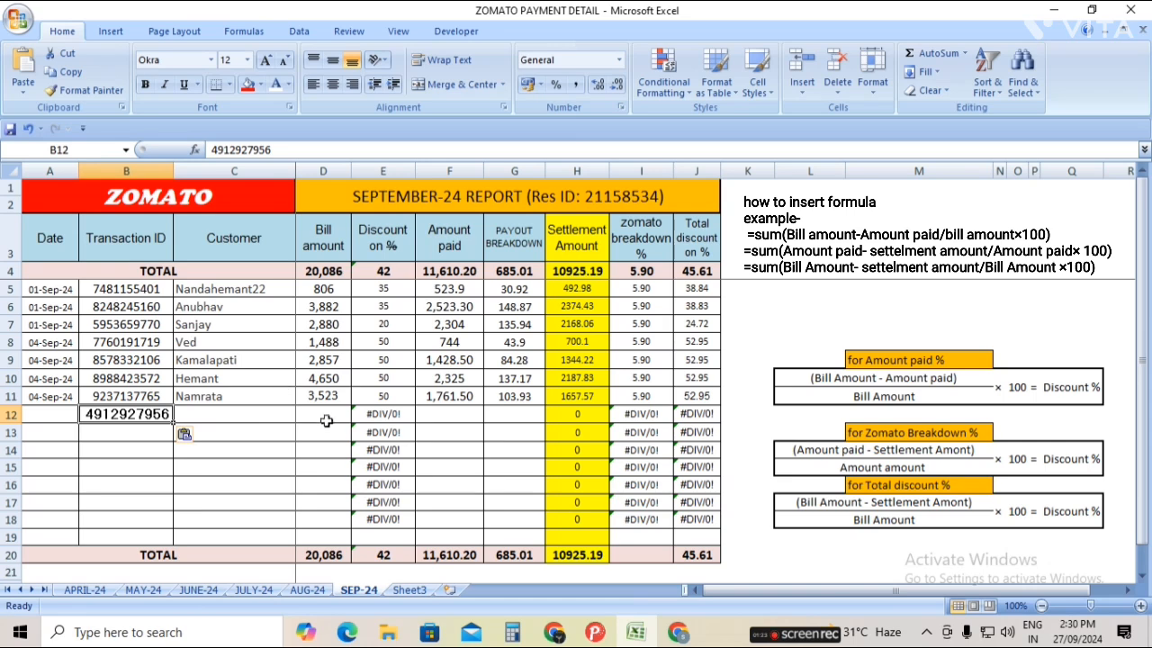
# Copy the customer's name from the Zomato transaction details into cell C12 of the Excel sheet
pyautogui.click(546, 633)
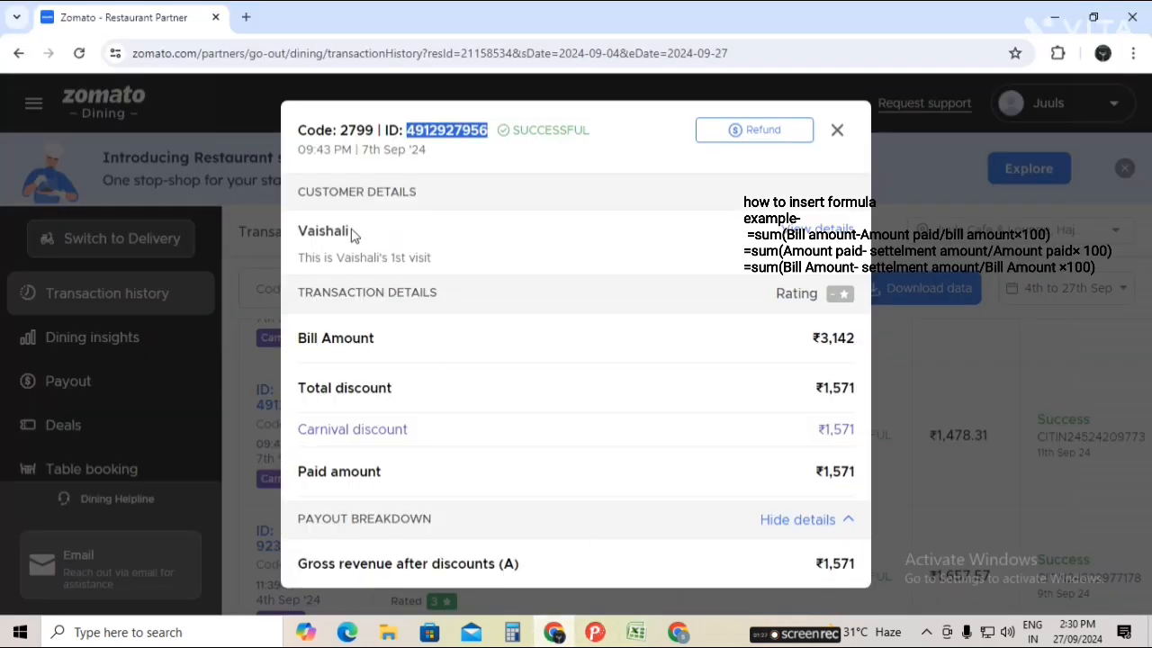
pyautogui.moveTo(353, 235); pyautogui.dragTo(304, 236)
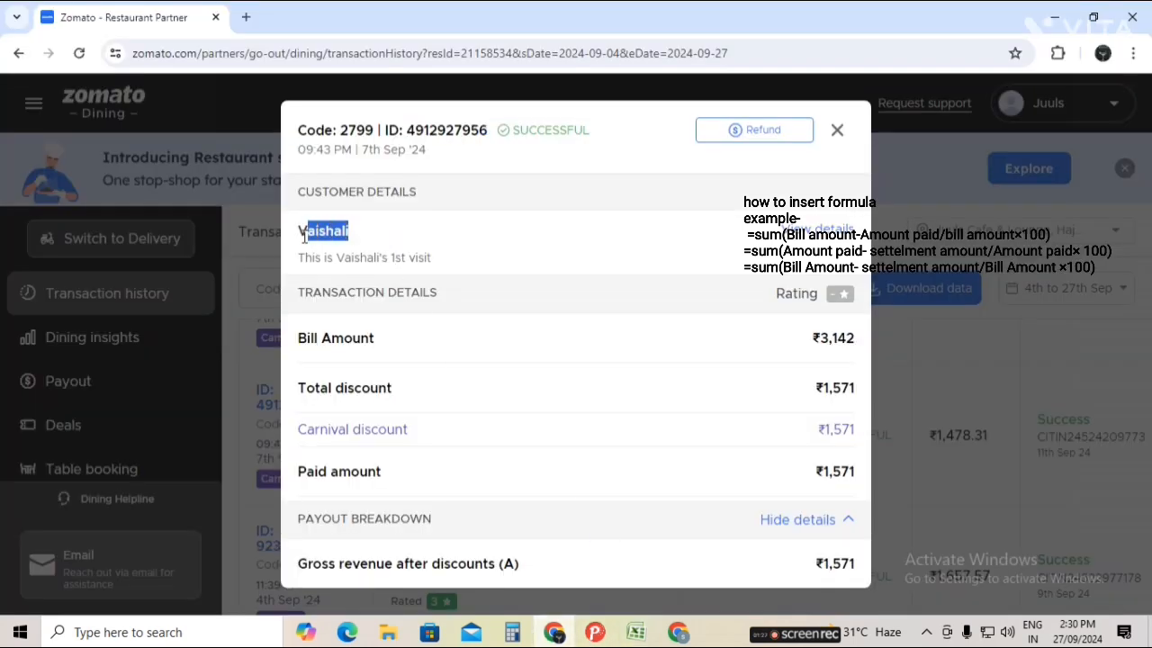
pyautogui.click(636, 634)
pyautogui.click(270, 418)
pyautogui.write('Vaishali')
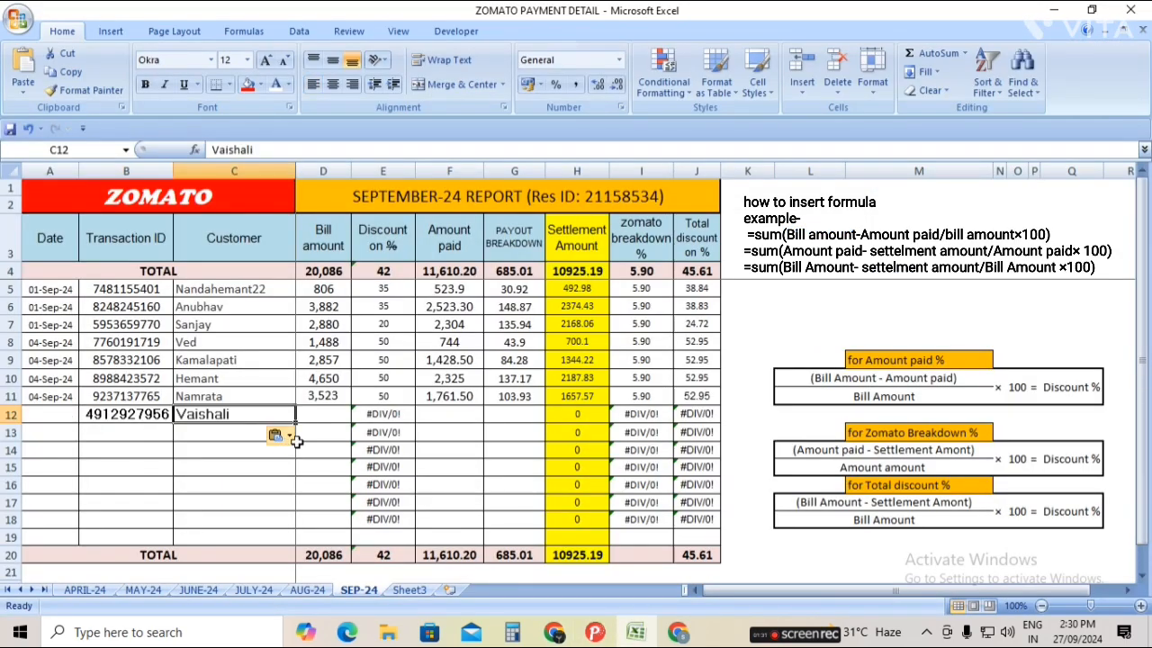
# Copy the bill amount 3,142 from the Zomato transaction details into cell D12 of the Excel sheet
pyautogui.click(338, 413)
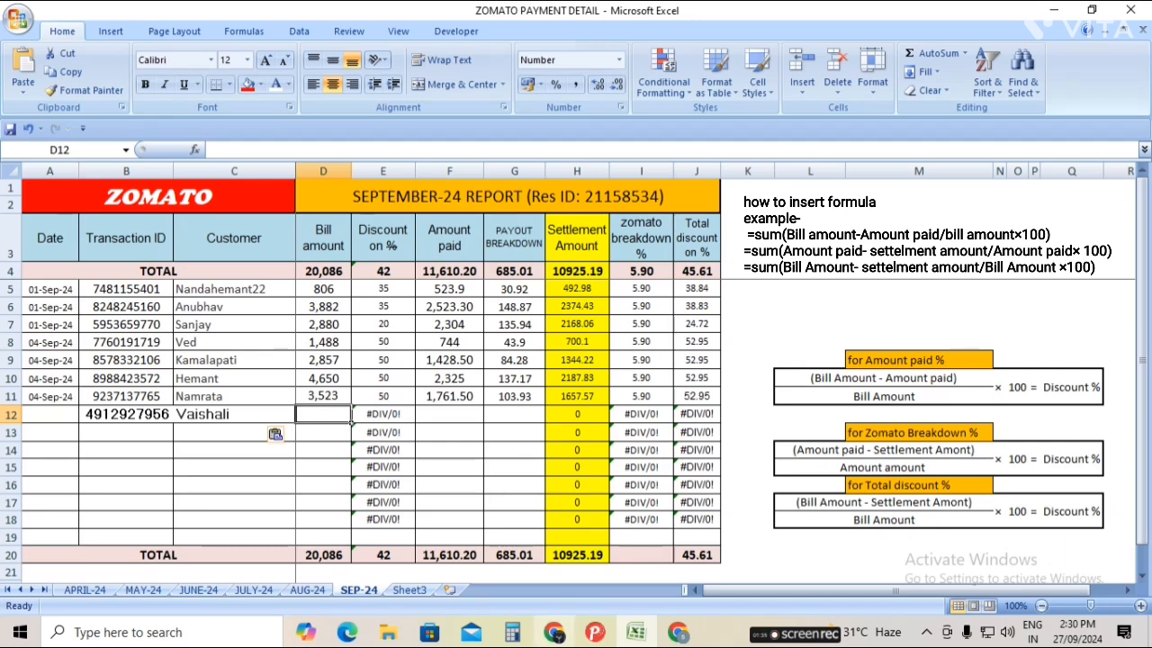
pyautogui.click(554, 634)
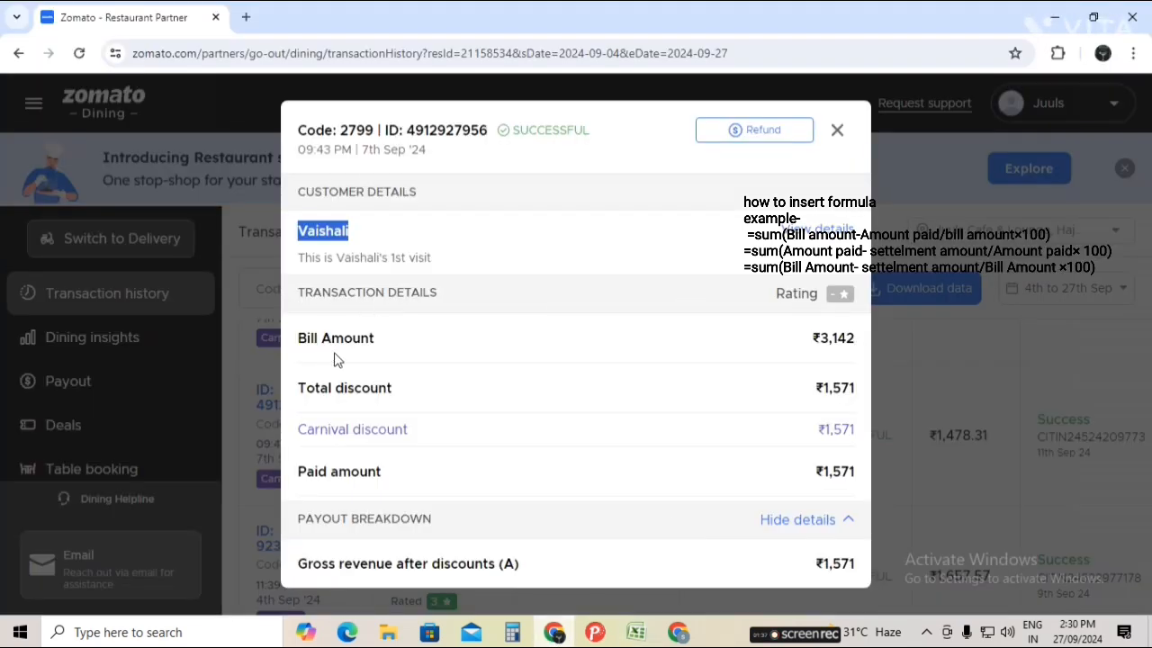
pyautogui.moveTo(819, 338); pyautogui.dragTo(871, 339)
pyautogui.hotkey('ctrl', 'c')
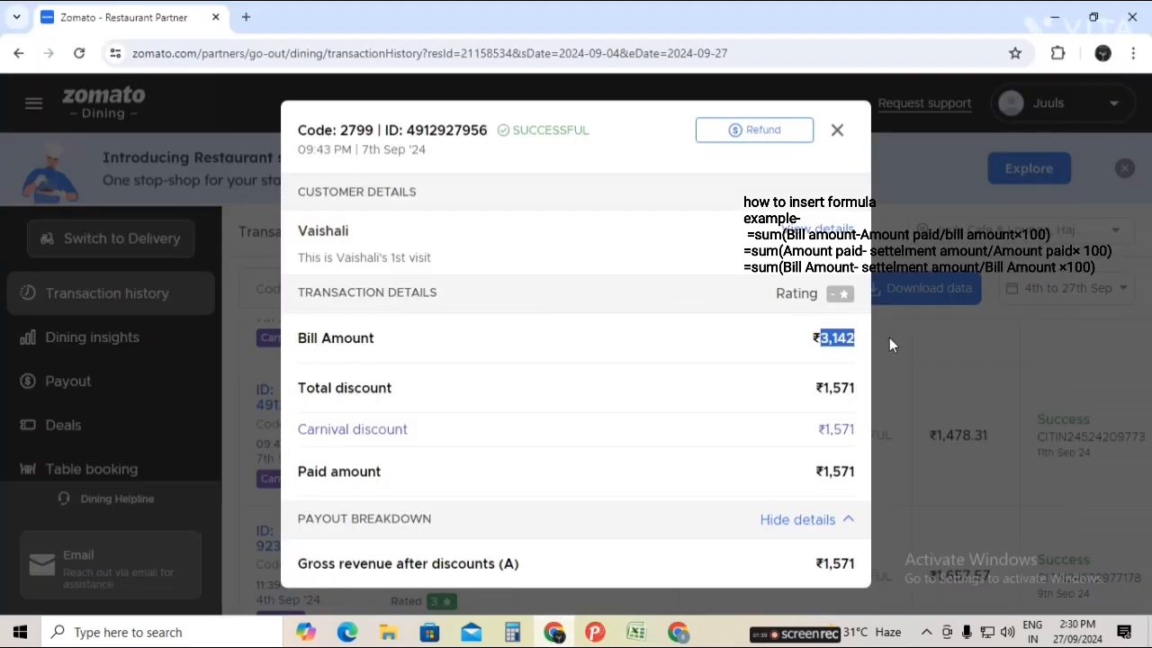
pyautogui.click(636, 632)
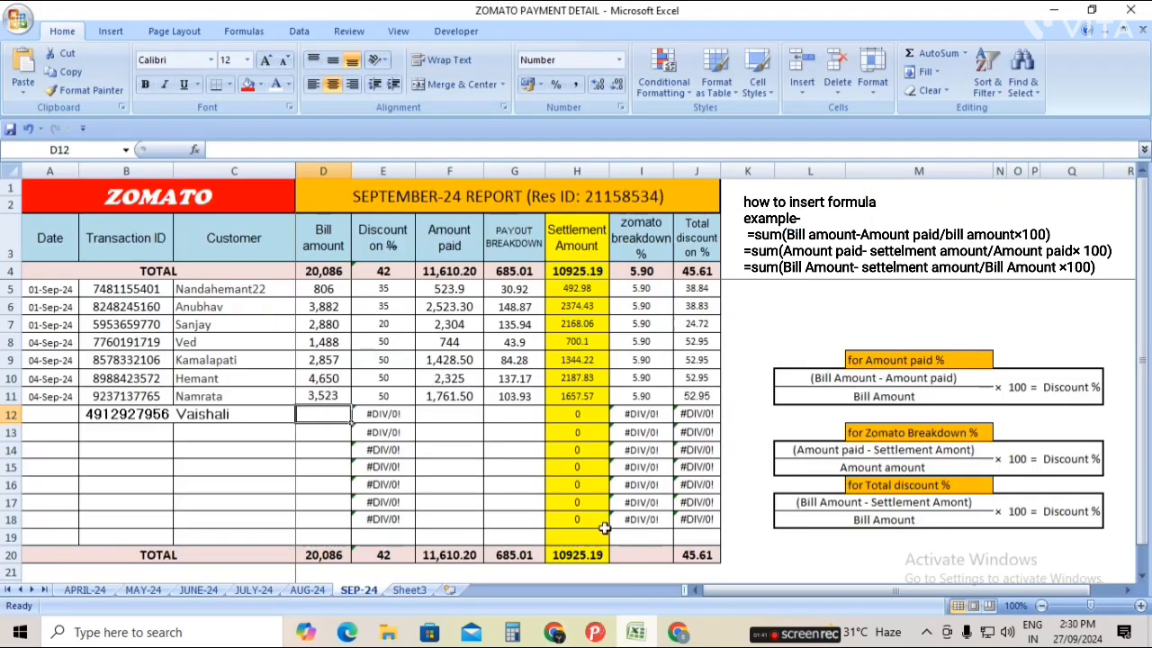
pyautogui.hotkey('ctrl', 'v')
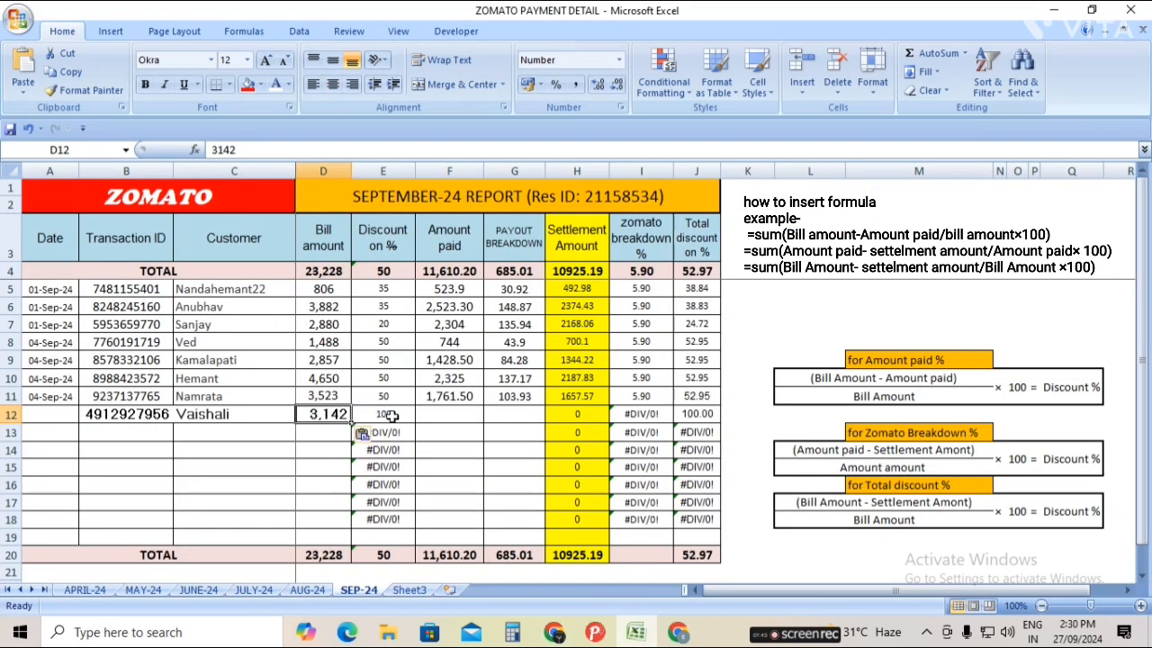
# Copy the paid amount 1,571 from the Zomato transaction details into cell F12 of the Excel sheet
pyautogui.click(451, 417)
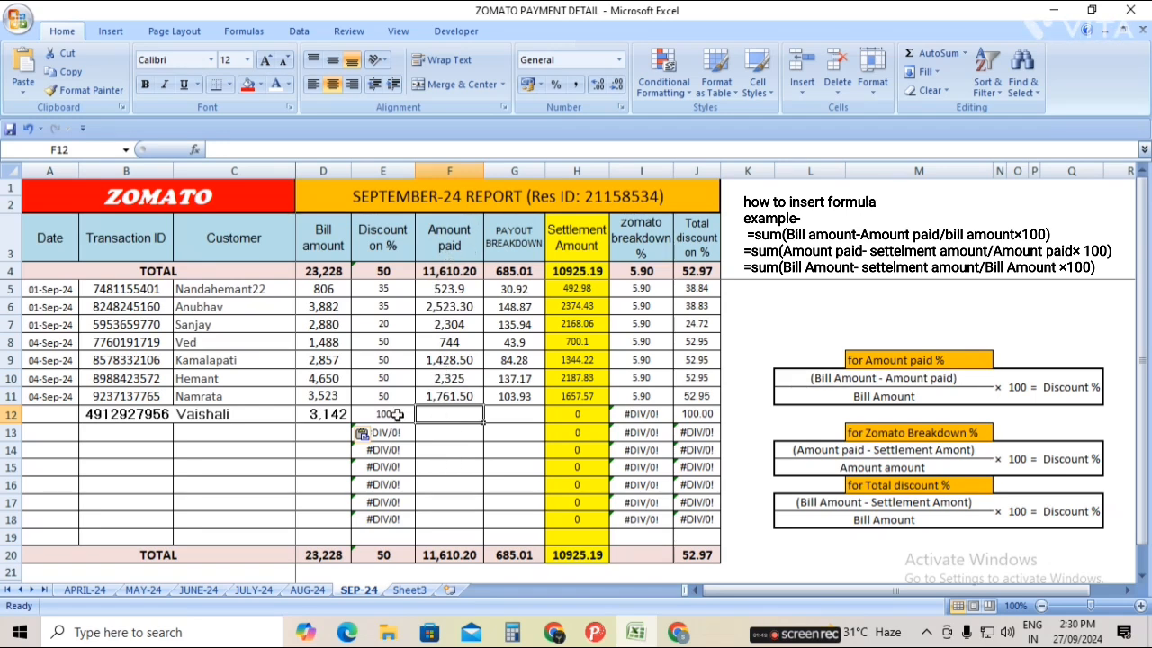
pyautogui.click(554, 632)
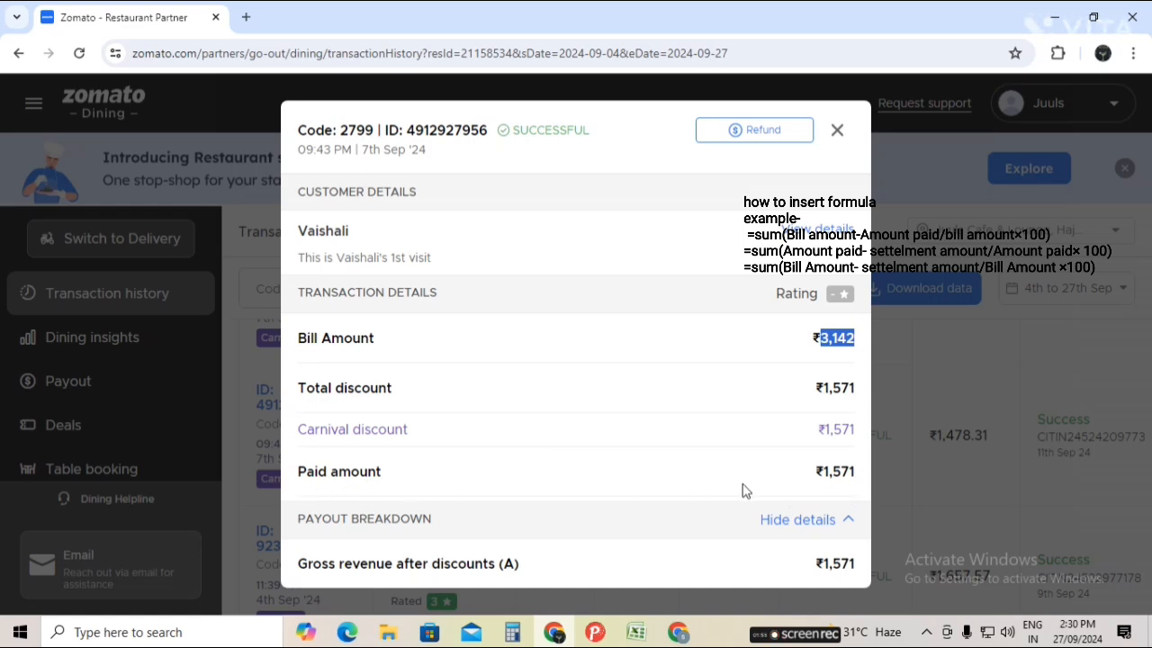
pyautogui.moveTo(824, 472); pyautogui.dragTo(868, 474)
pyautogui.hotkey('ctrl', 'c')
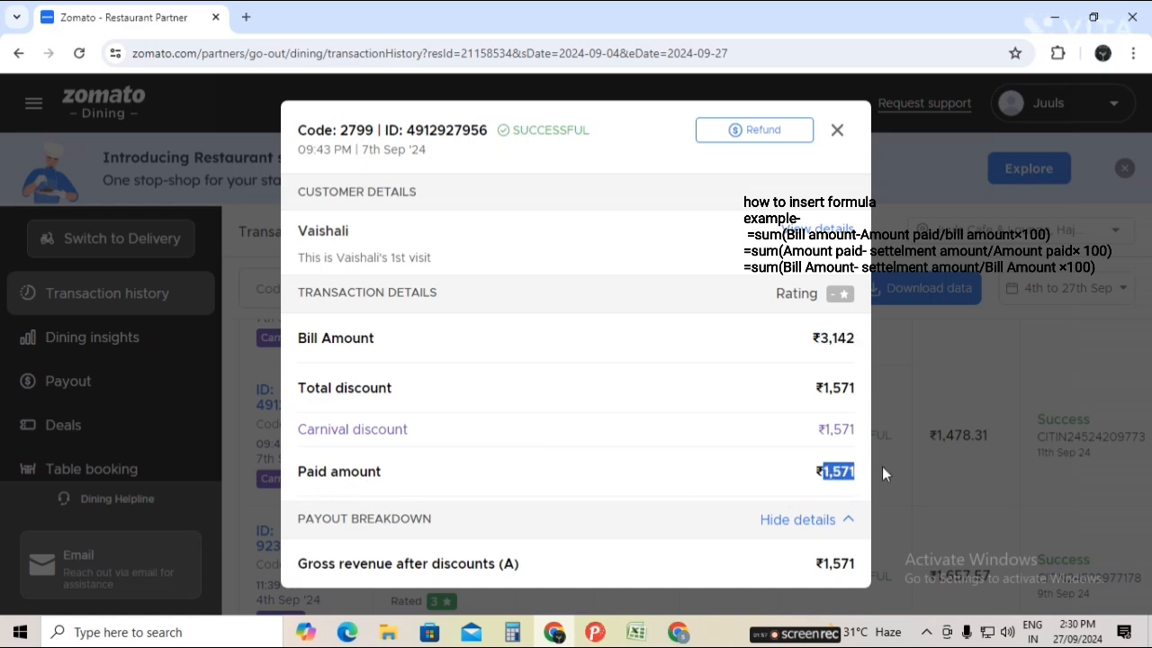
pyautogui.click(635, 631)
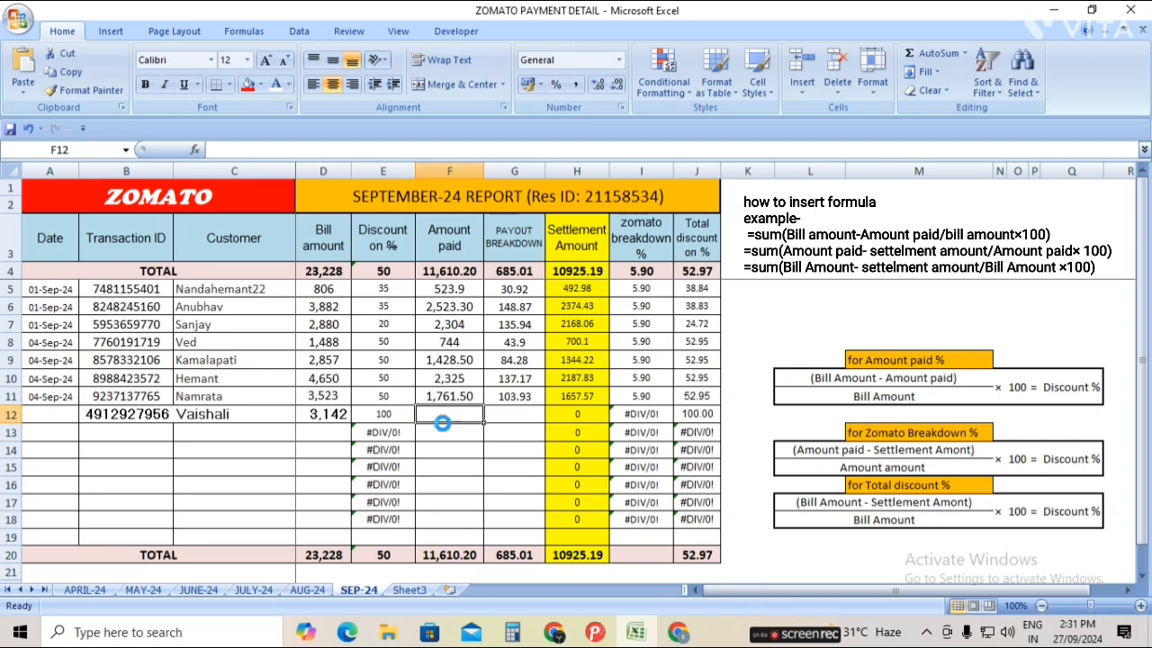
pyautogui.hotkey('ctrl', 'v')
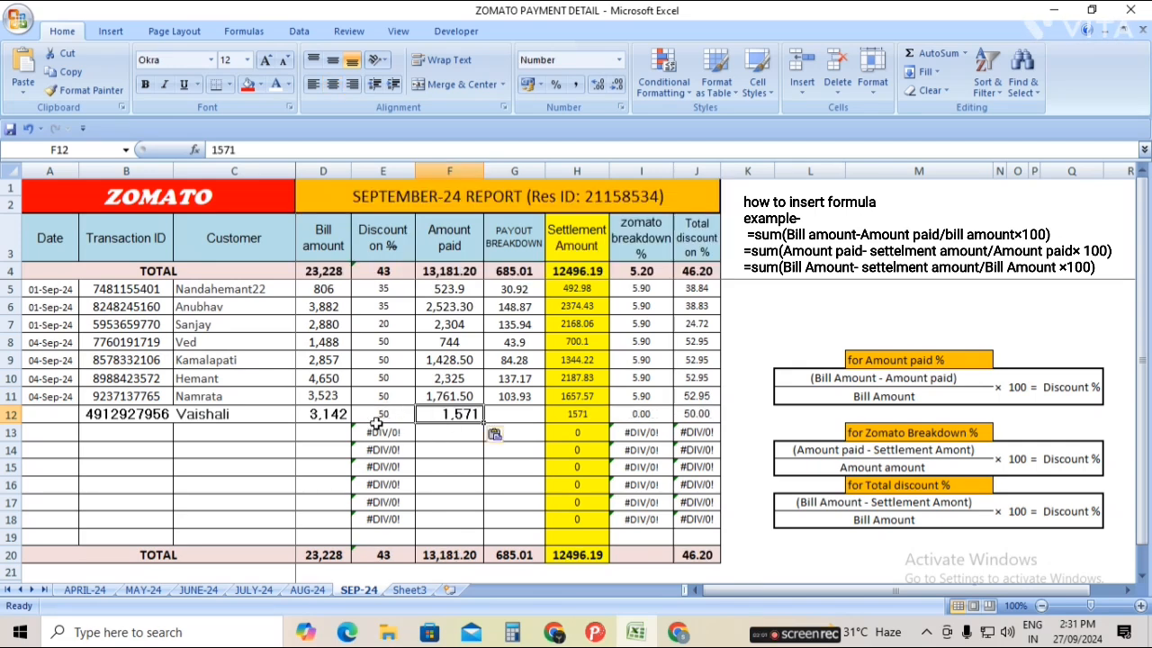
# Copy the deductions amount 92.69 from the Zomato payout breakdown into the payout breakdown cell G12 in Excel
pyautogui.click(559, 622)
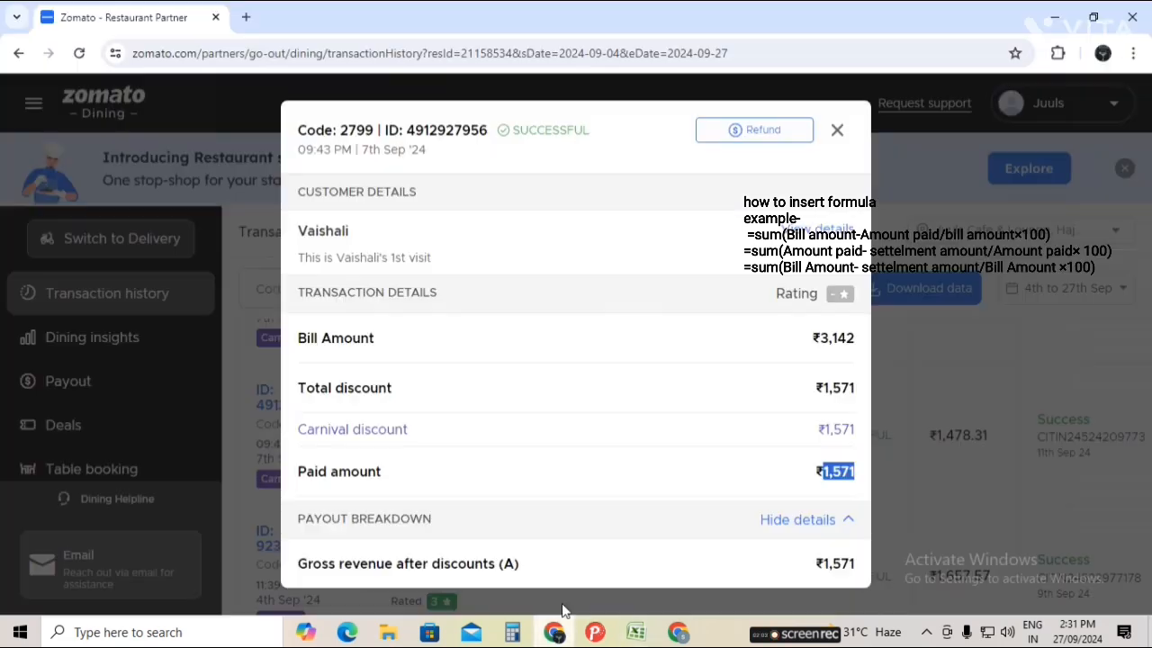
pyautogui.scroll(-3, 642, 455)
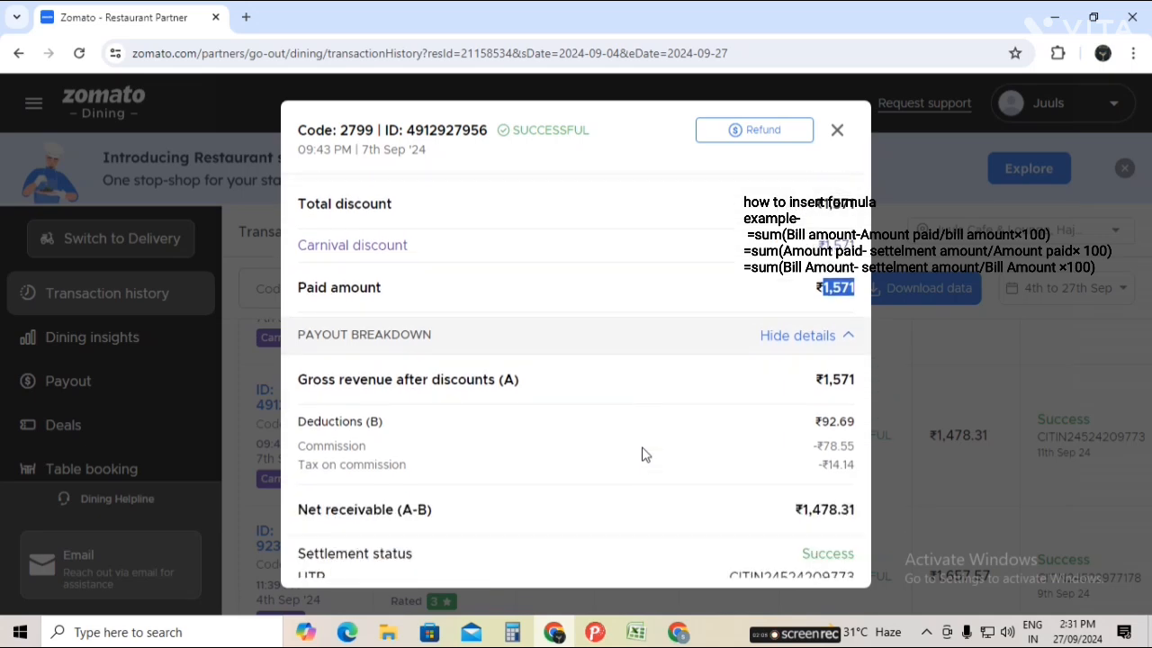
pyautogui.scroll(2, 643, 452)
pyautogui.scroll(-3, 643, 452)
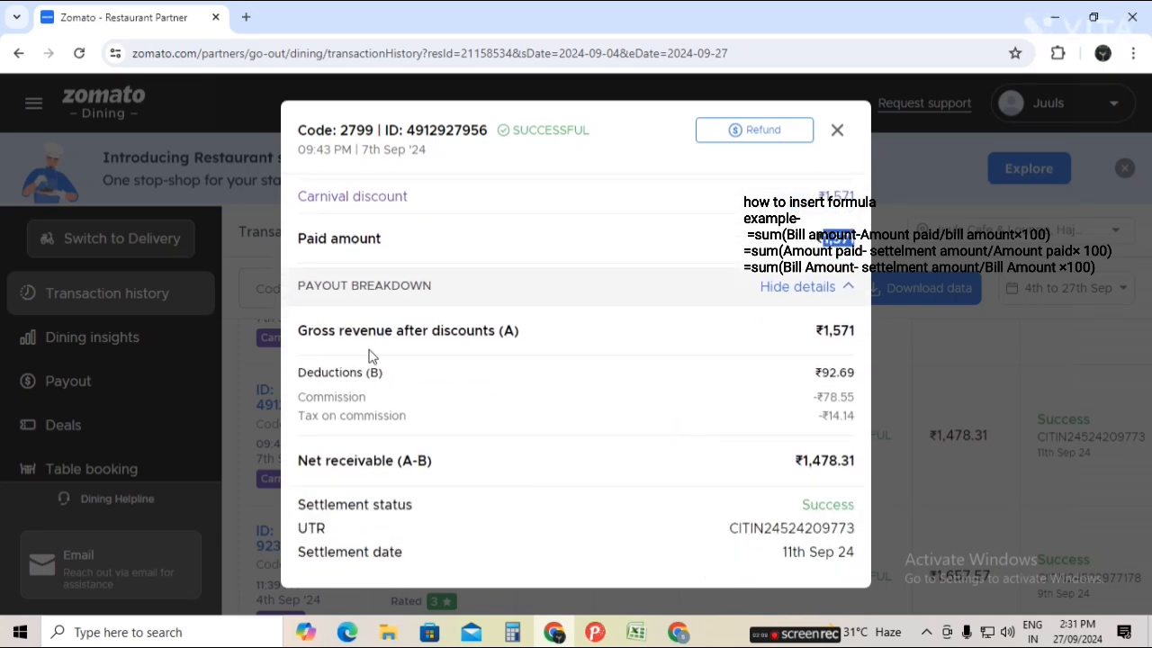
pyautogui.click(825, 372)
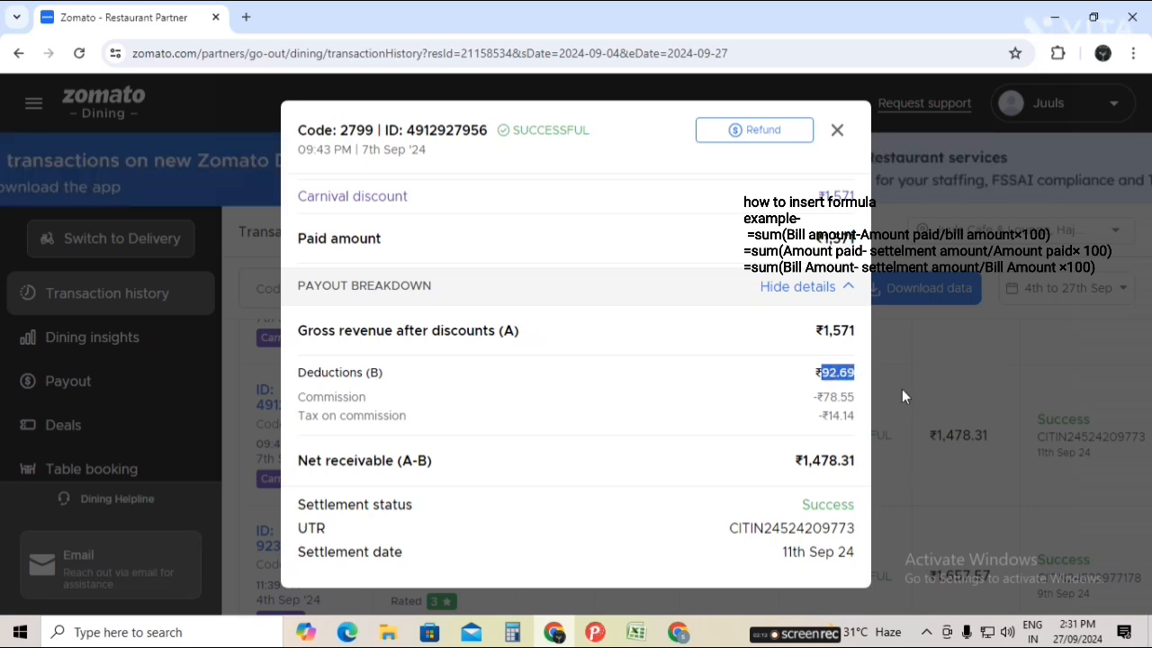
pyautogui.click(635, 632)
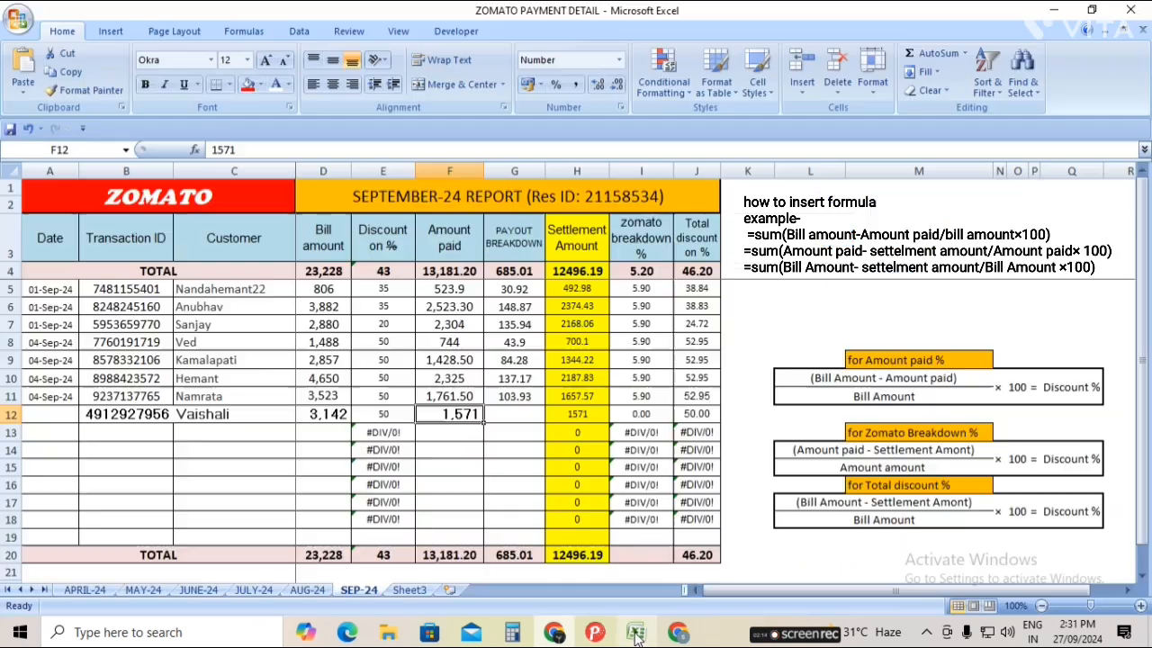
pyautogui.click(508, 414)
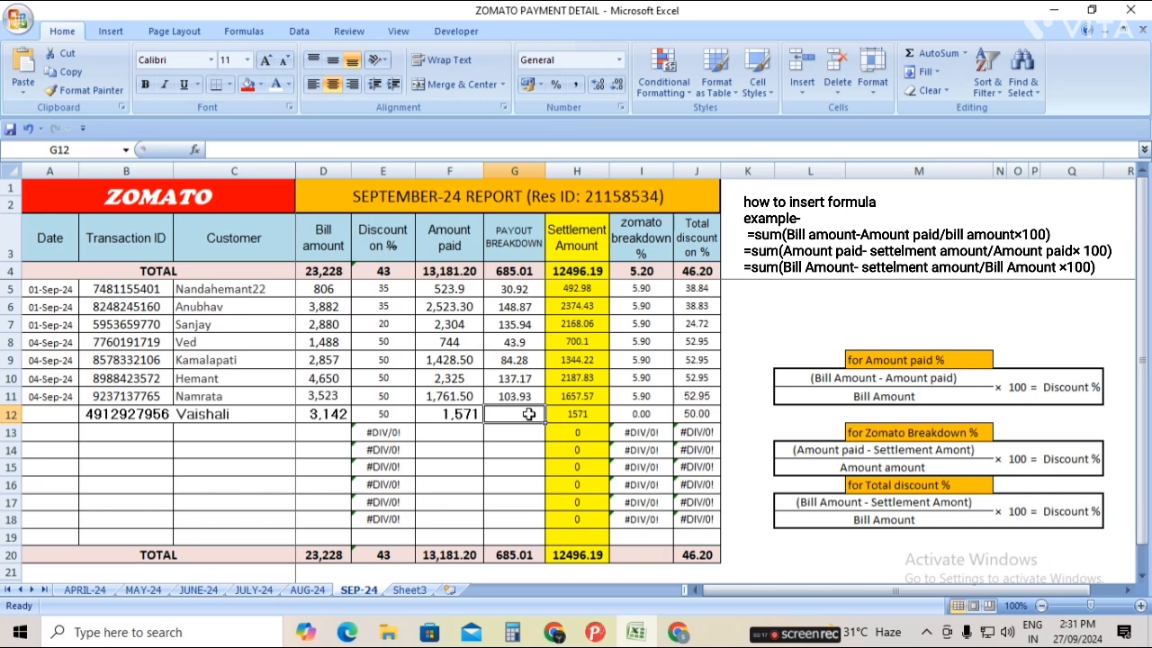
pyautogui.write('92.69')
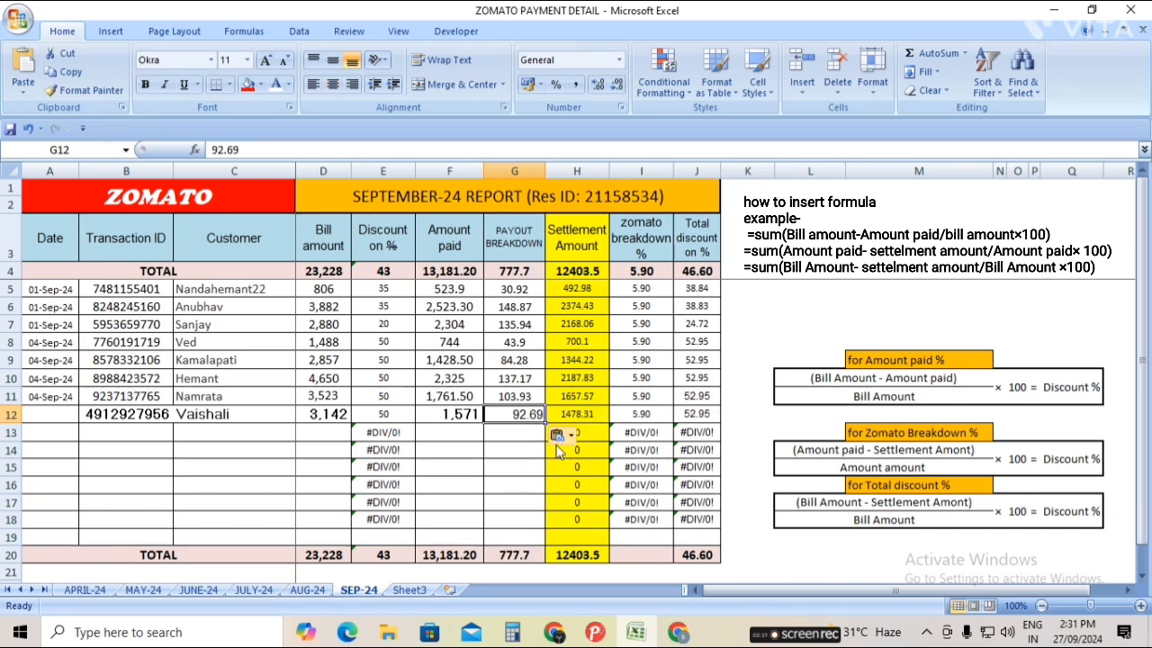
# Compare the net receivable on Zomato with the settlement amount calculated in row 12 of the Excel sheet
pyautogui.click(554, 632)
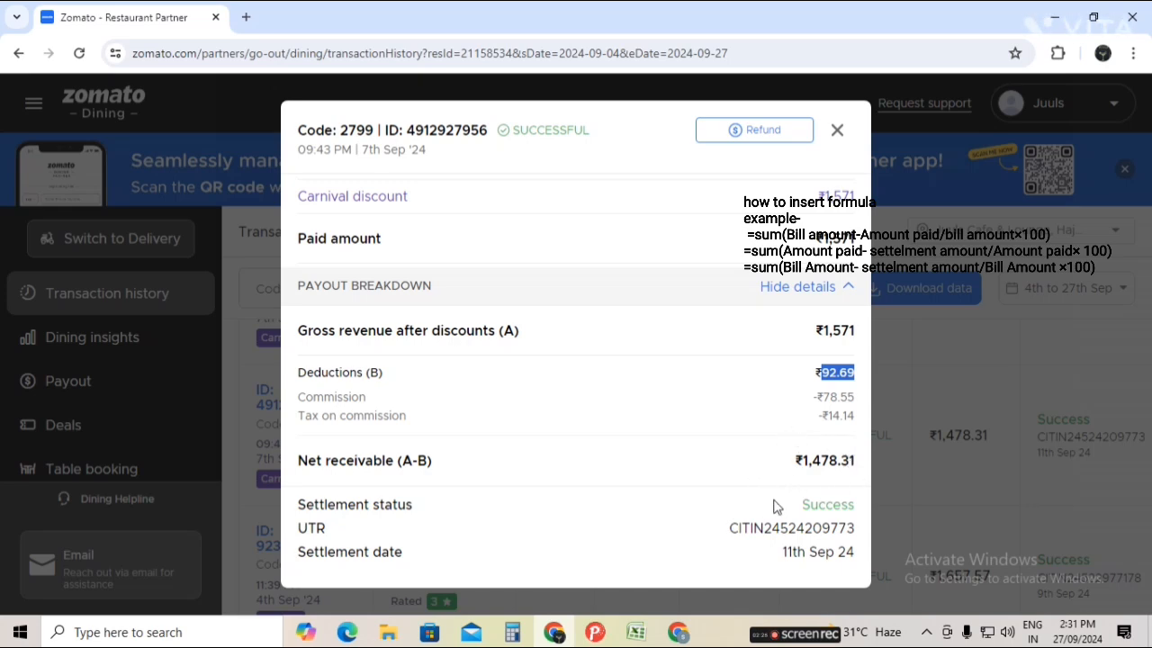
pyautogui.click(595, 633)
pyautogui.click(636, 633)
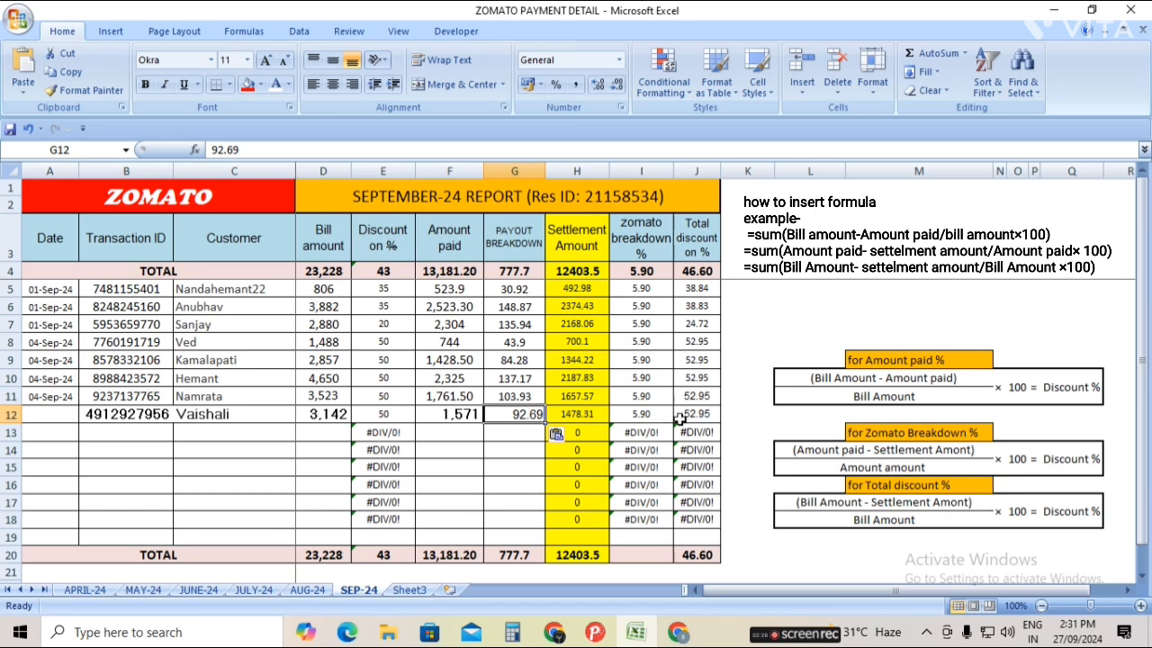
# Copy the transaction date 7th Sep '24 from the Zomato details into cell A12 of the Excel sheet
pyautogui.click(51, 412)
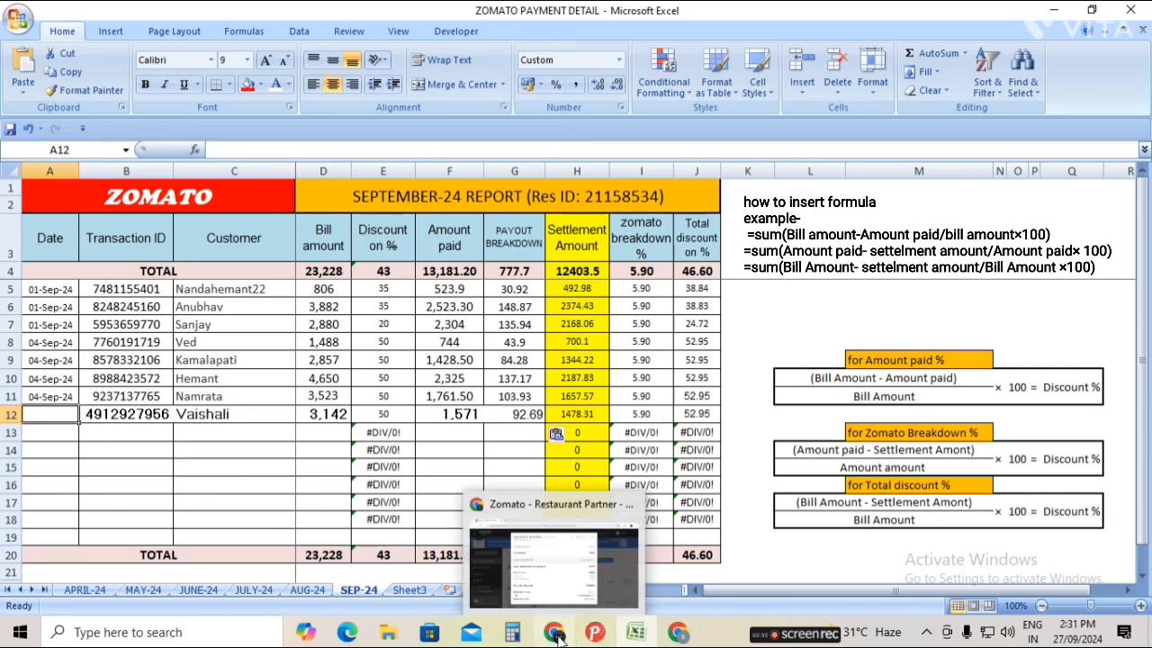
pyautogui.click(556, 634)
pyautogui.scroll(1, 383, 284)
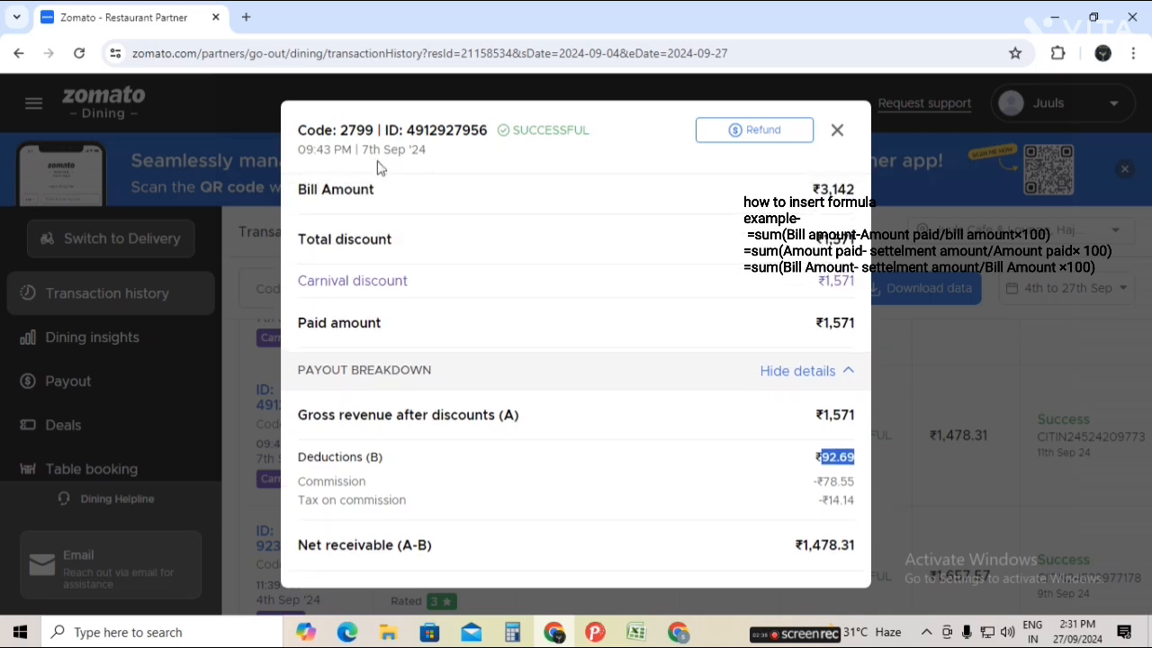
pyautogui.moveTo(363, 151); pyautogui.dragTo(448, 158)
pyautogui.hotkey('ctrl', 'c')
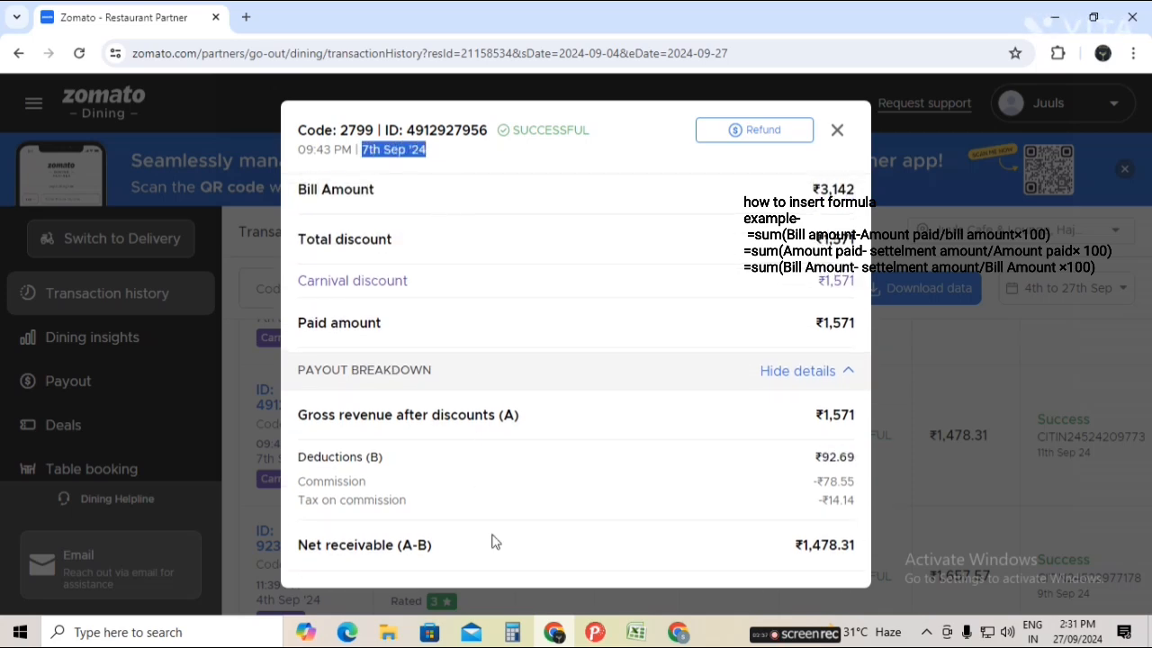
pyautogui.click(635, 633)
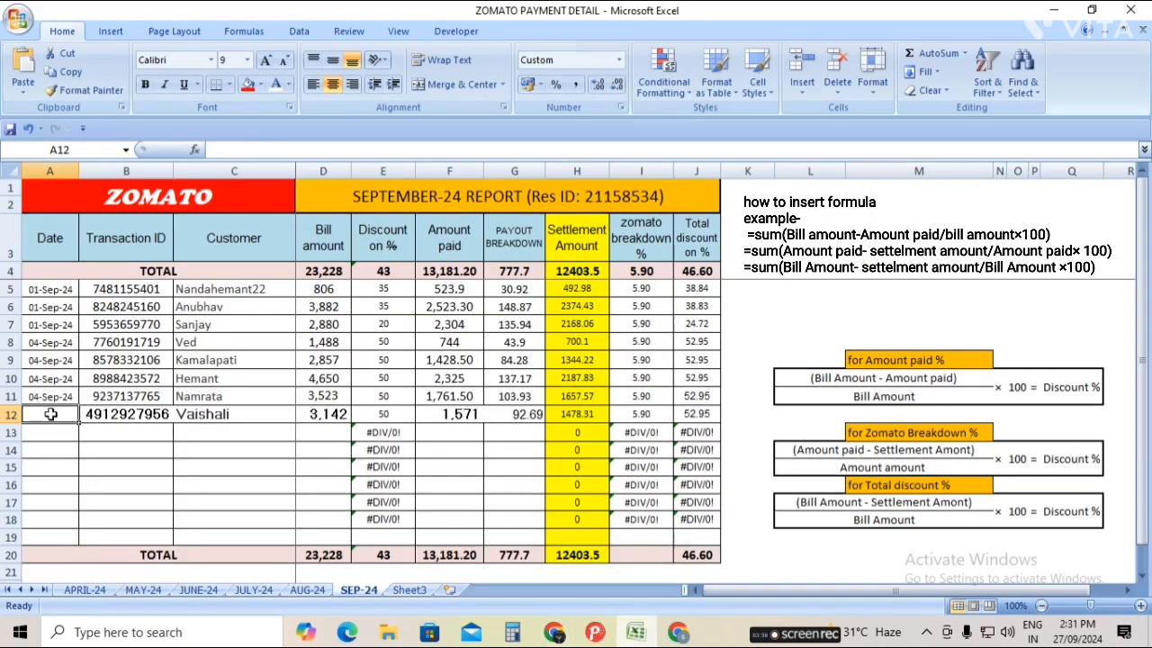
pyautogui.hotkey('ctrl', 'v')
pyautogui.click(106, 453)
pyautogui.click(41, 433)
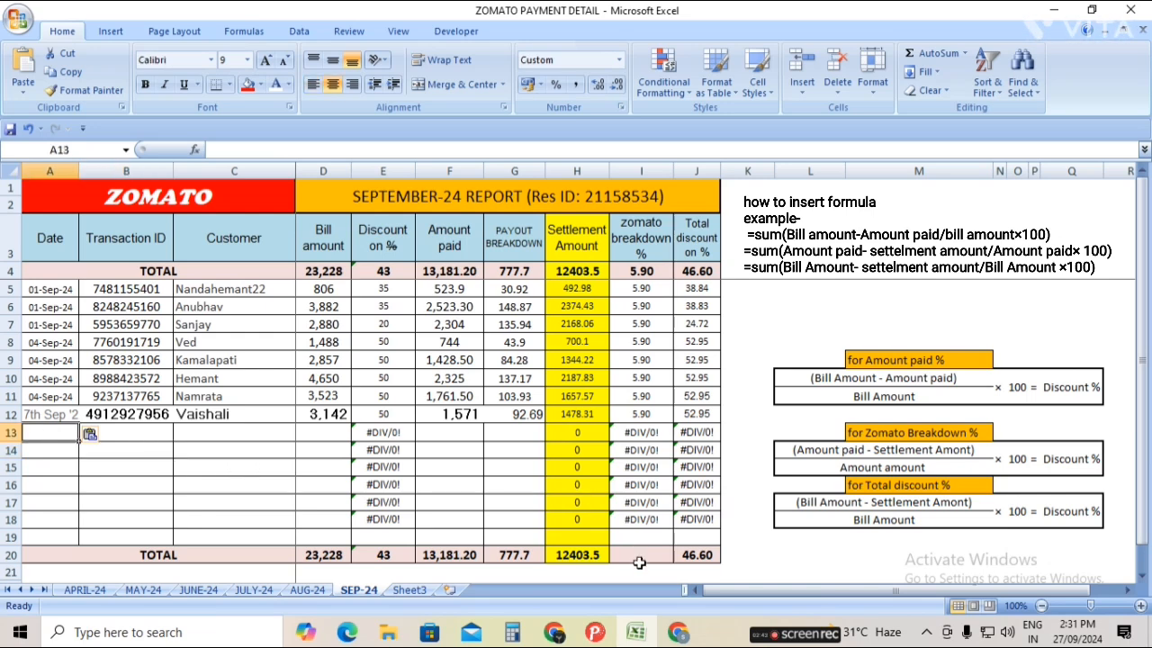
# Format cells A12 to I12 with the Calibri font at size 12
pyautogui.moveTo(38, 416); pyautogui.dragTo(658, 417)
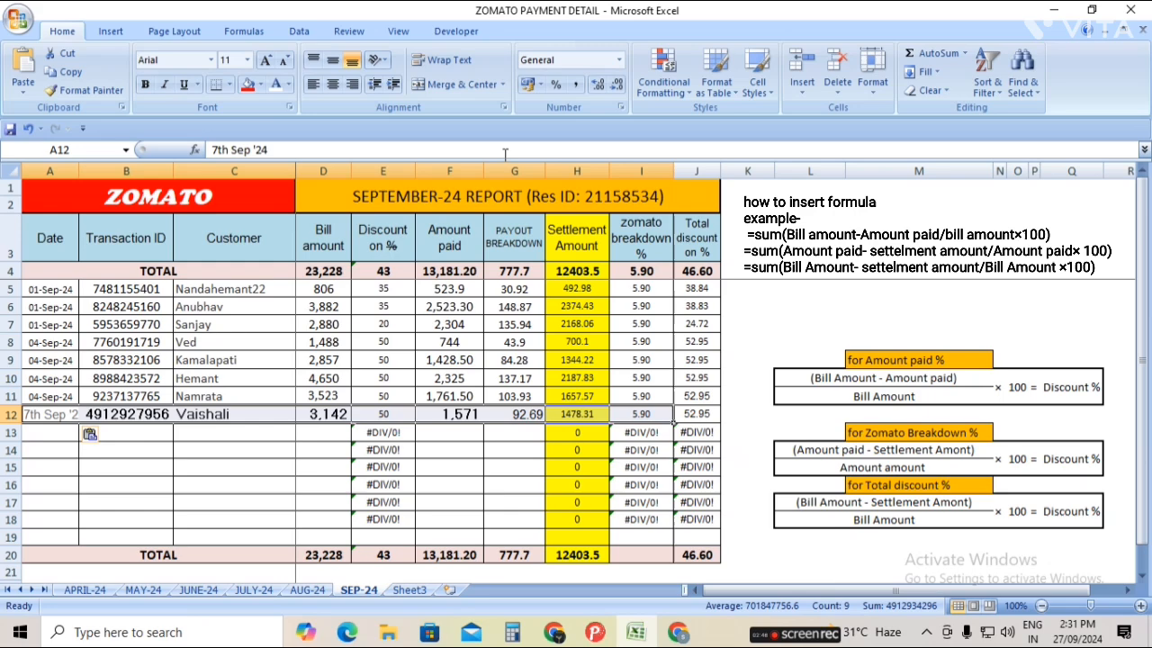
pyautogui.click(211, 60)
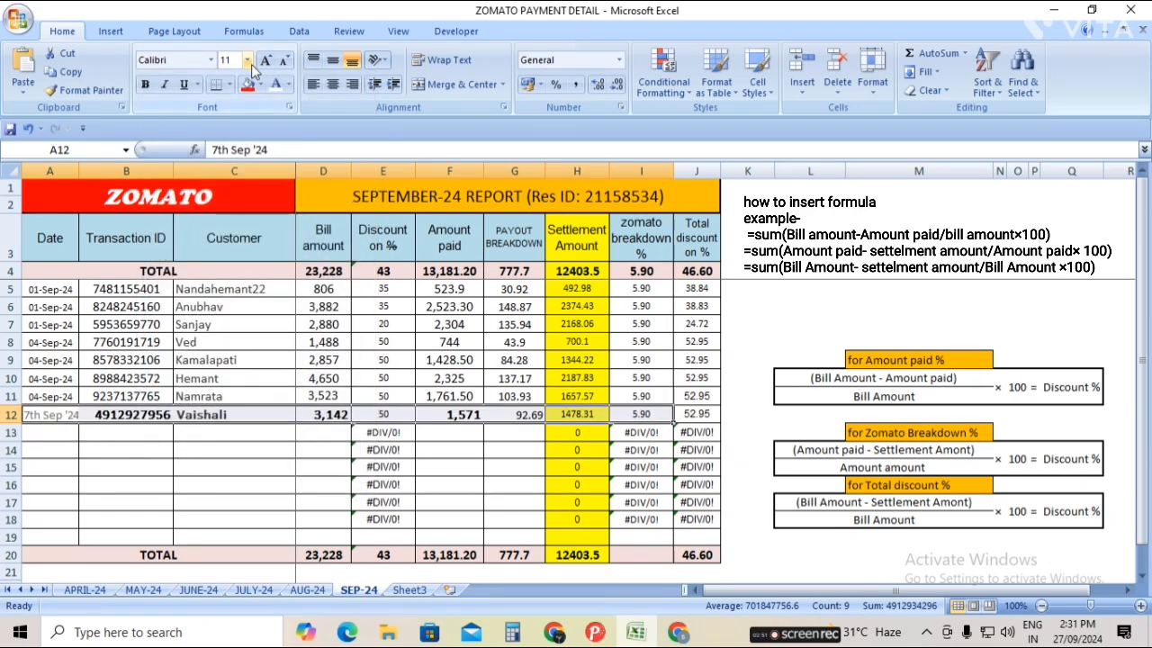
pyautogui.click(283, 60)
pyautogui.click(269, 61)
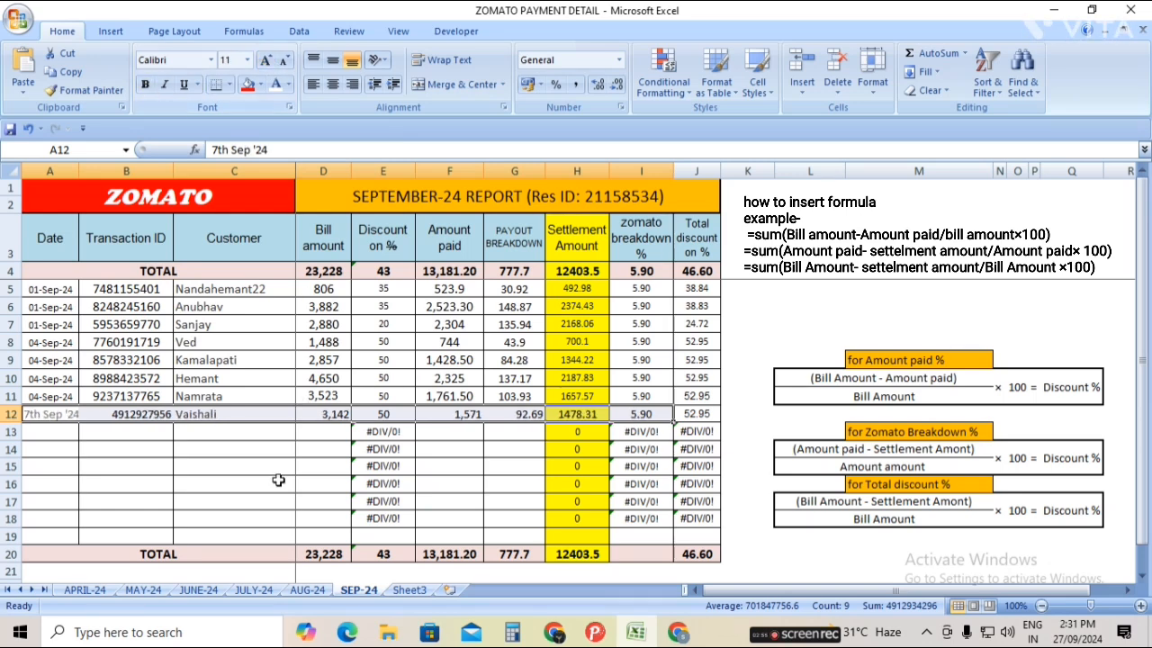
pyautogui.click(266, 62)
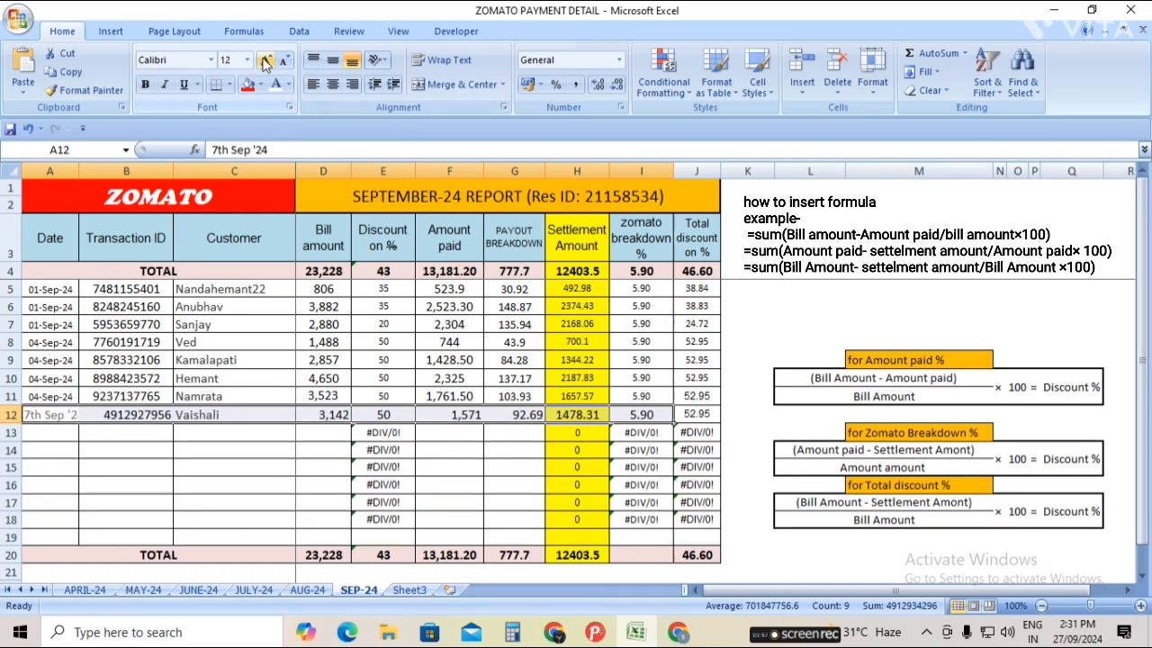
pyautogui.click(226, 450)
# Fill the date from A11 down into A12 and change its day so the date is 07/09/2024
pyautogui.click(134, 414)
pyautogui.click(43, 414)
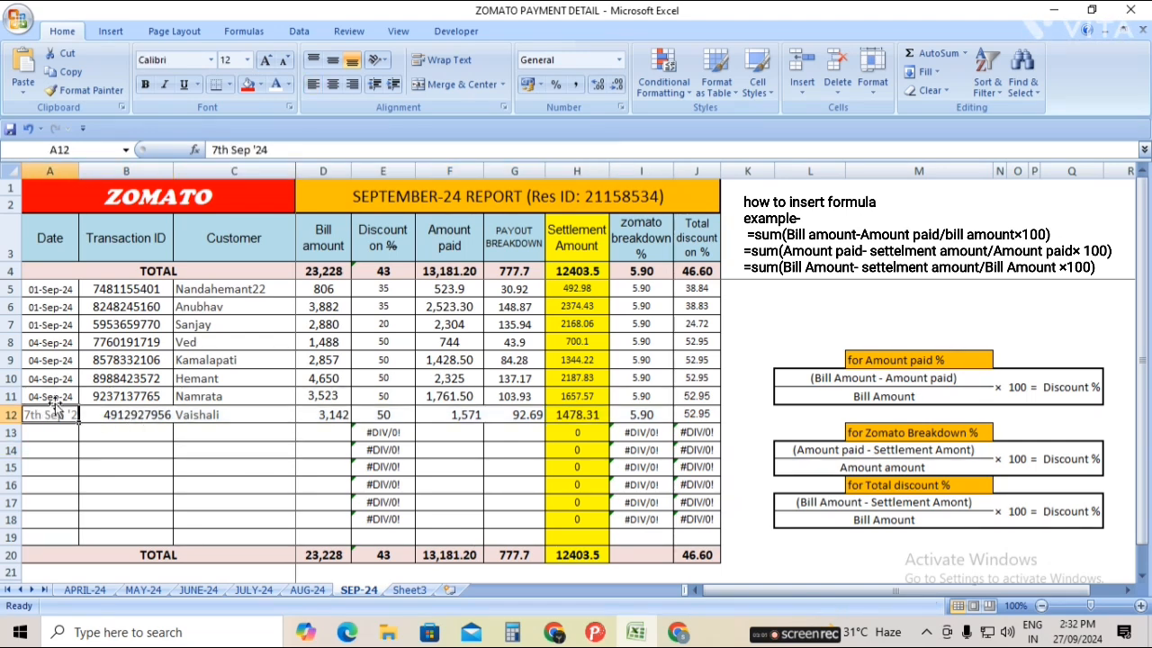
pyautogui.click(54, 399)
pyautogui.moveTo(79, 407); pyautogui.dragTo(78, 421)
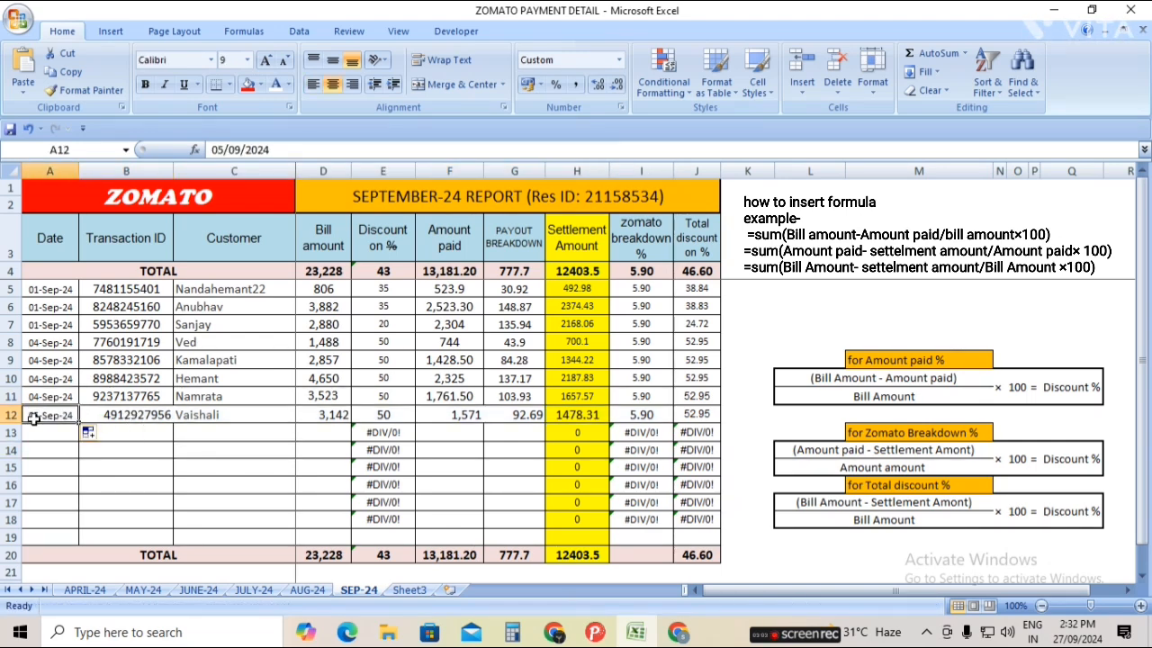
pyautogui.doubleClick(34, 417)
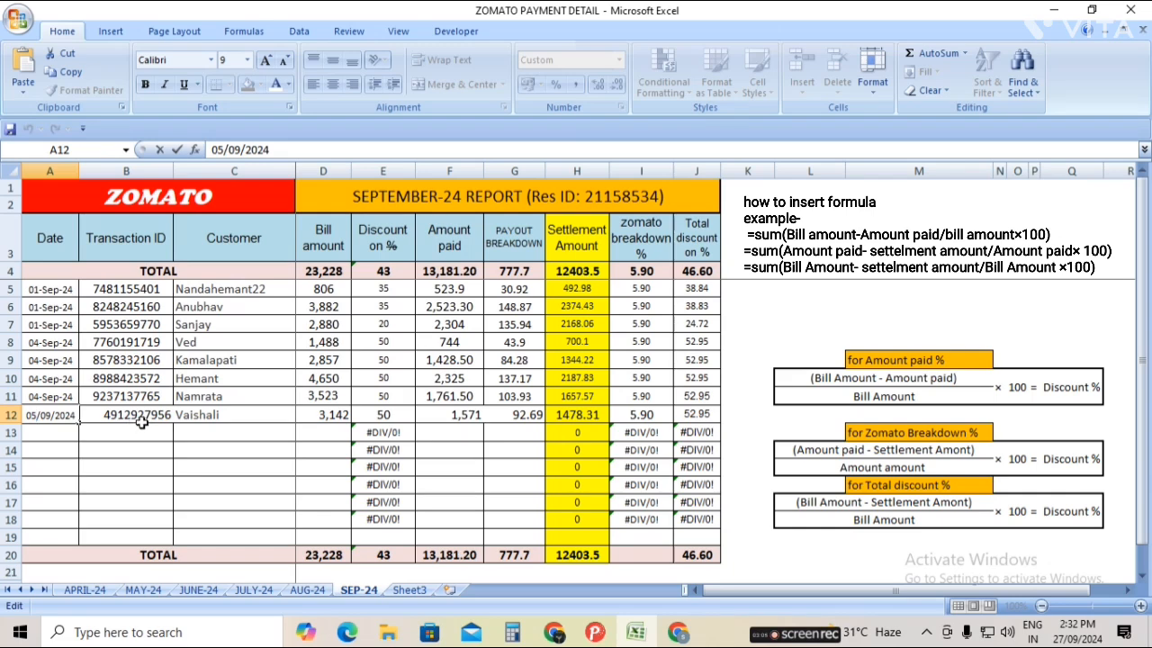
pyautogui.press('BackSpace')
pyautogui.write('7')
pyautogui.click(144, 450)
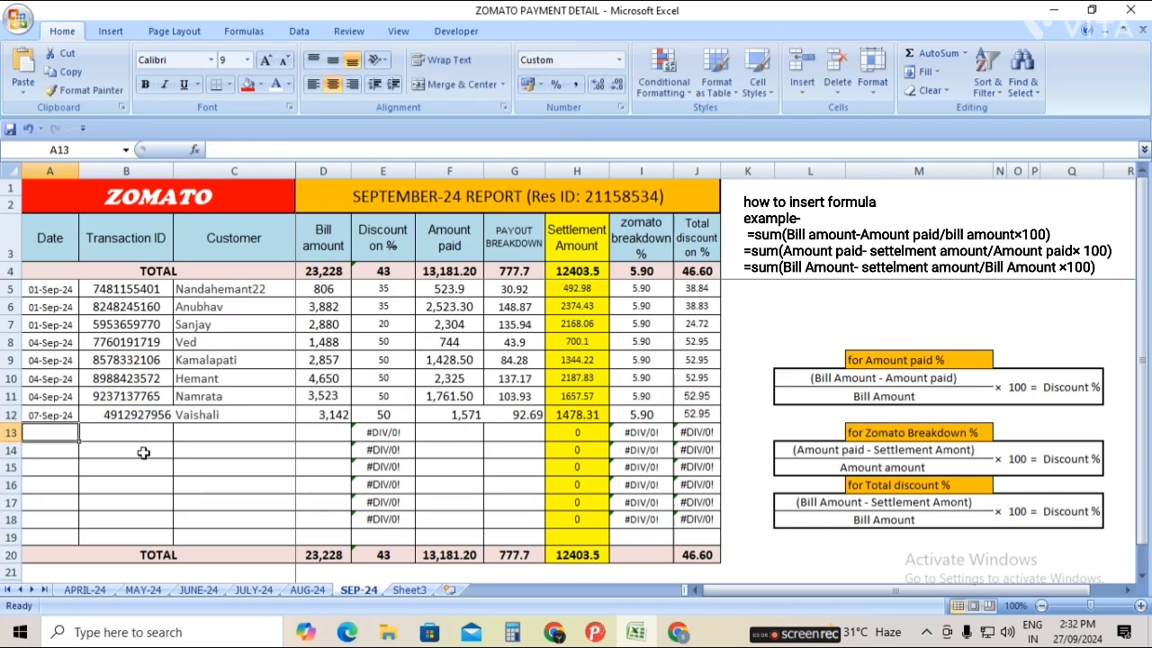
# Center the transaction ID in B12 and the amounts in D12:H13 horizontally
pyautogui.click(206, 418)
pyautogui.click(159, 414)
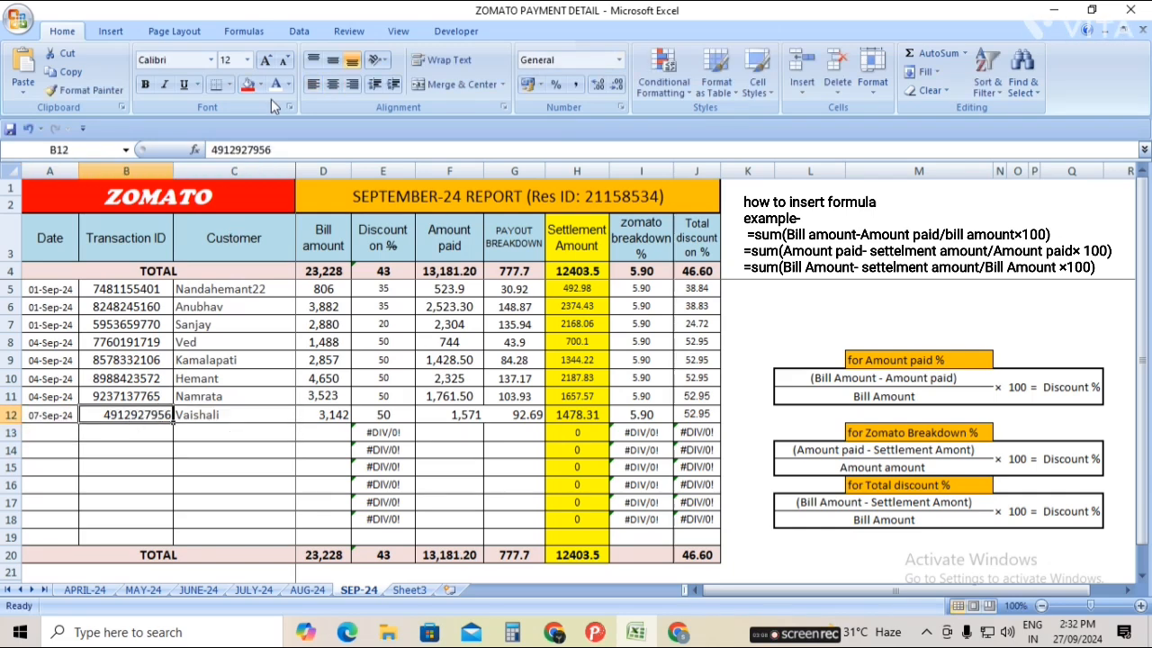
pyautogui.click(331, 87)
pyautogui.moveTo(334, 414); pyautogui.dragTo(577, 432)
pyautogui.click(332, 84)
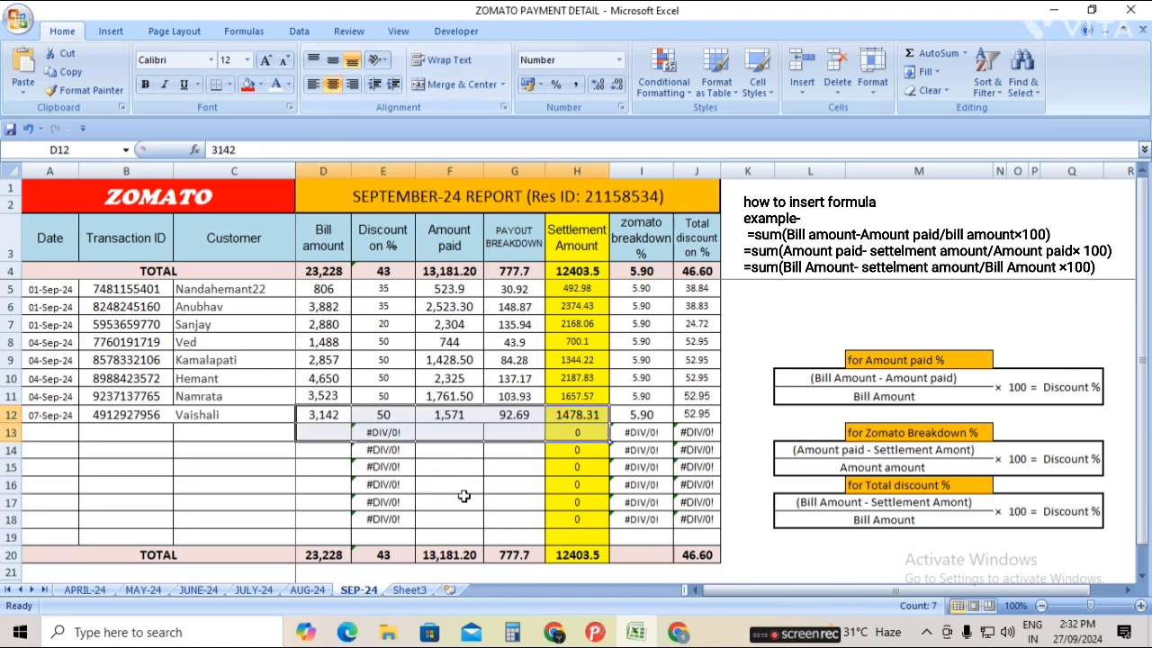
pyautogui.click(475, 519)
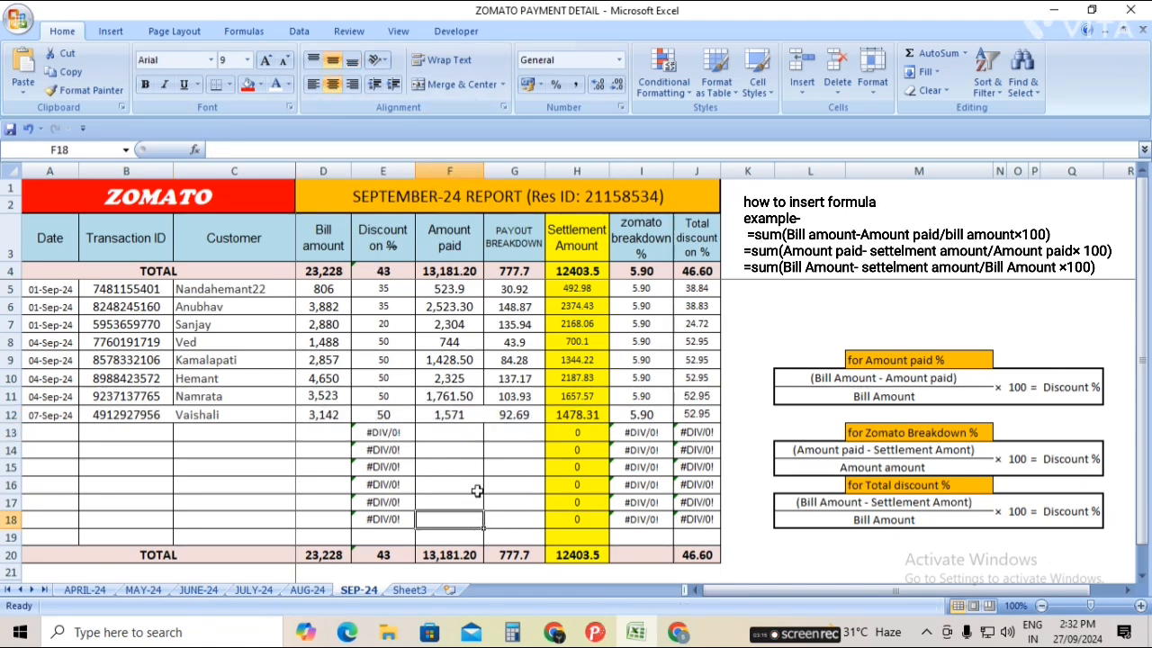
pyautogui.click(477, 490)
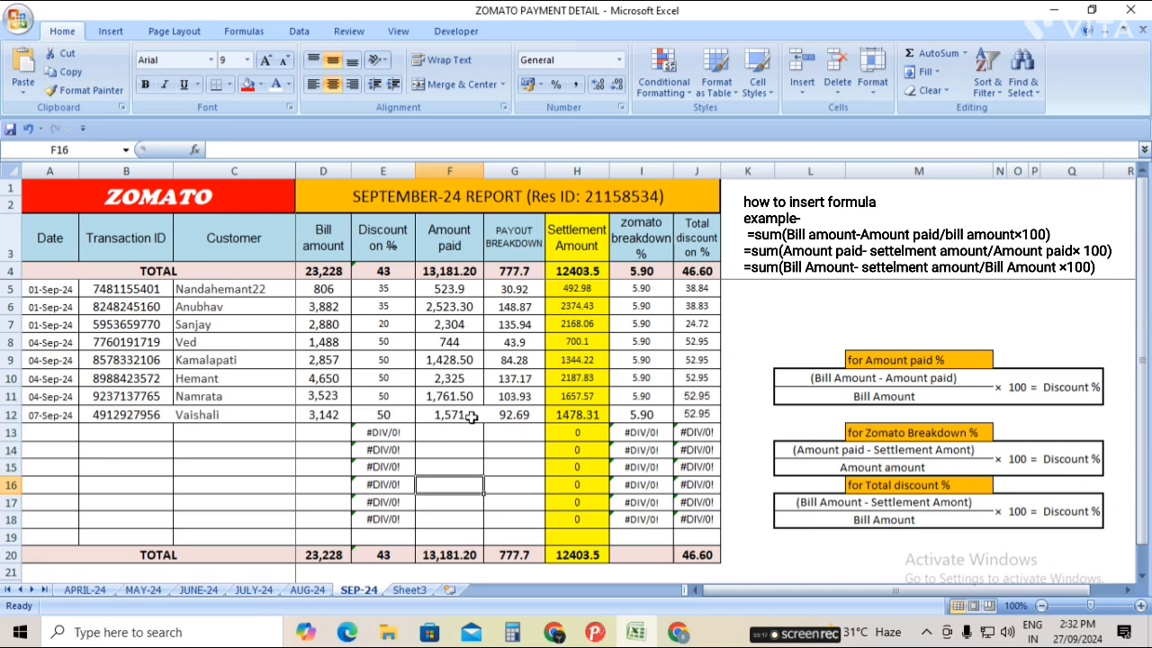
pyautogui.click(486, 484)
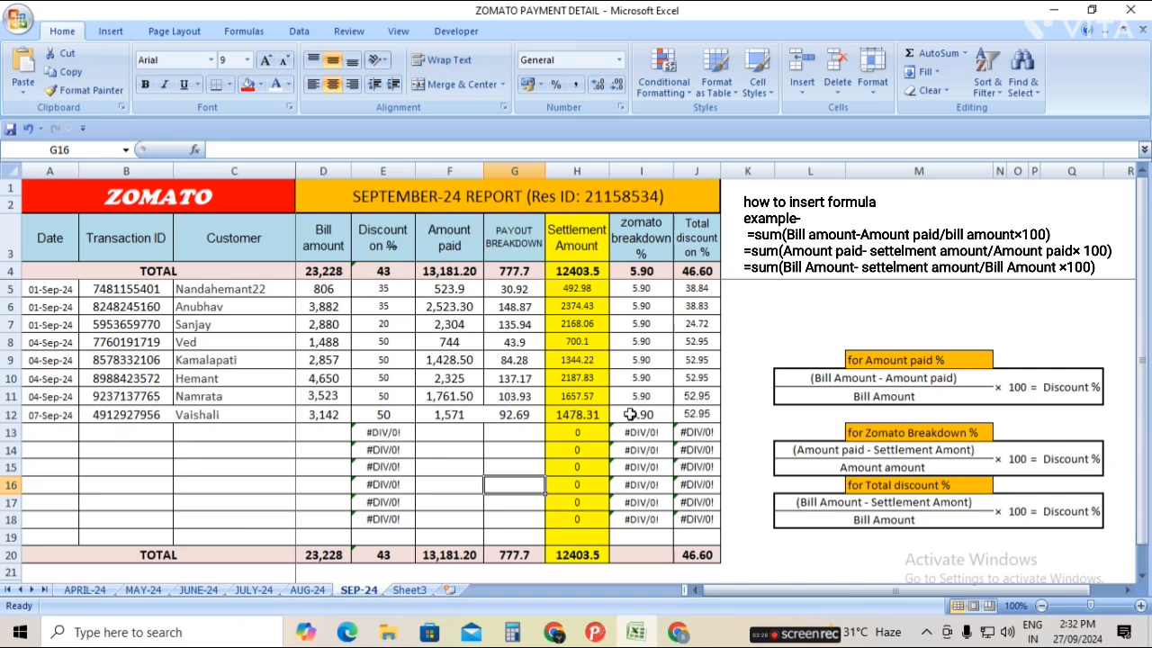
pyautogui.click(746, 414)
pyautogui.click(763, 358)
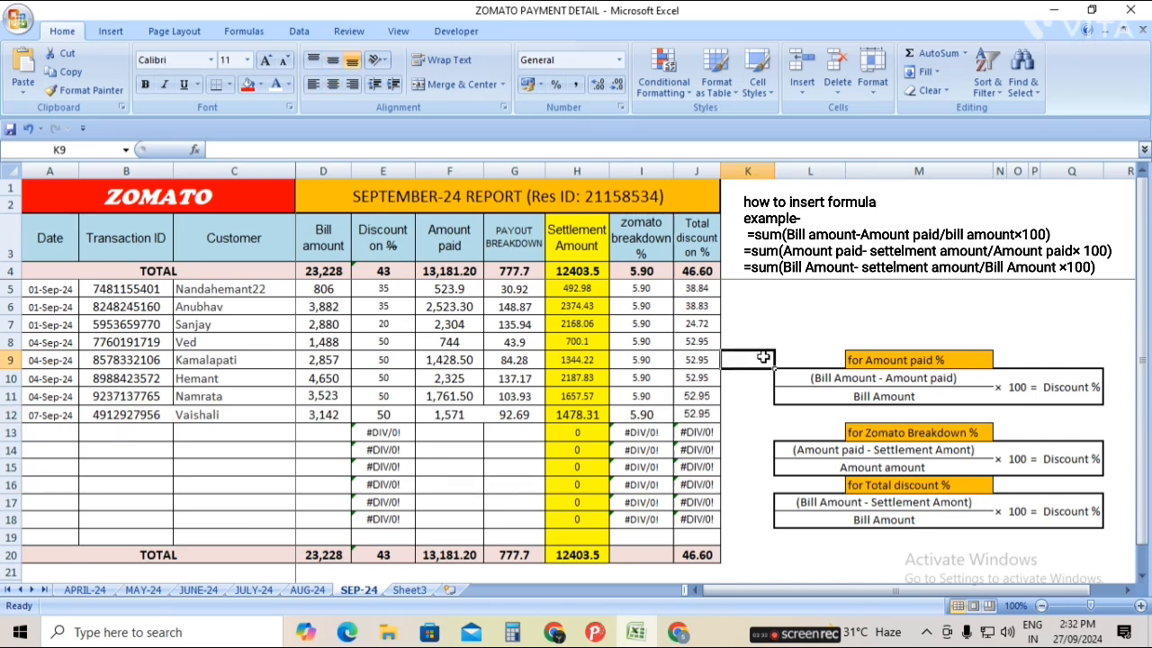
pyautogui.click(737, 402)
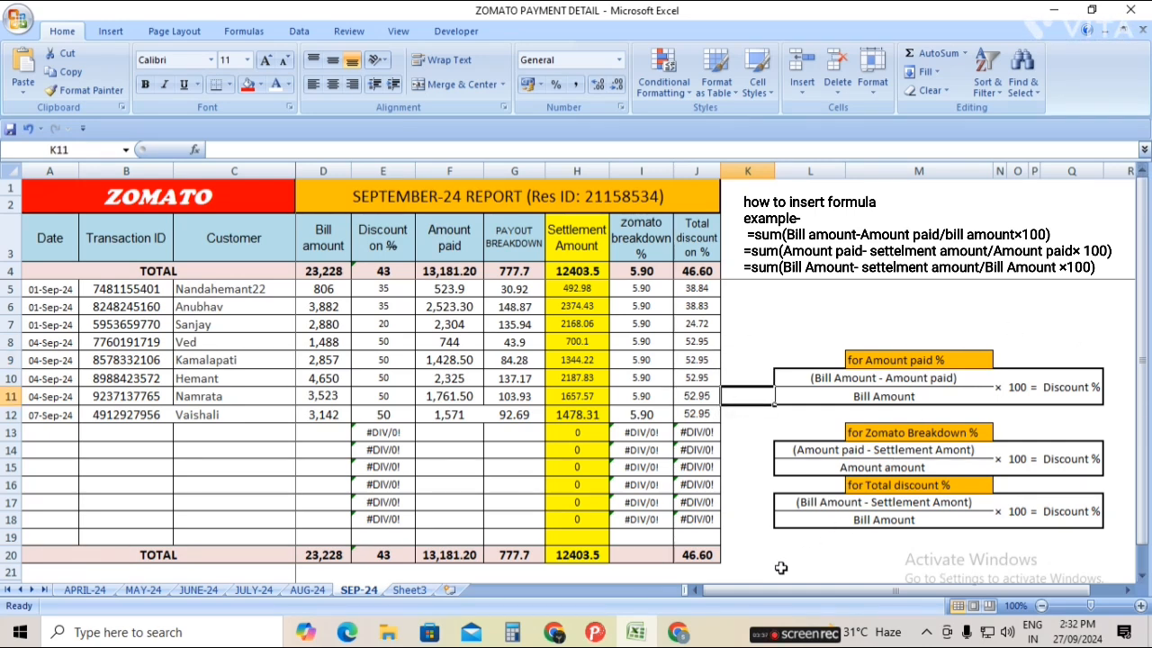